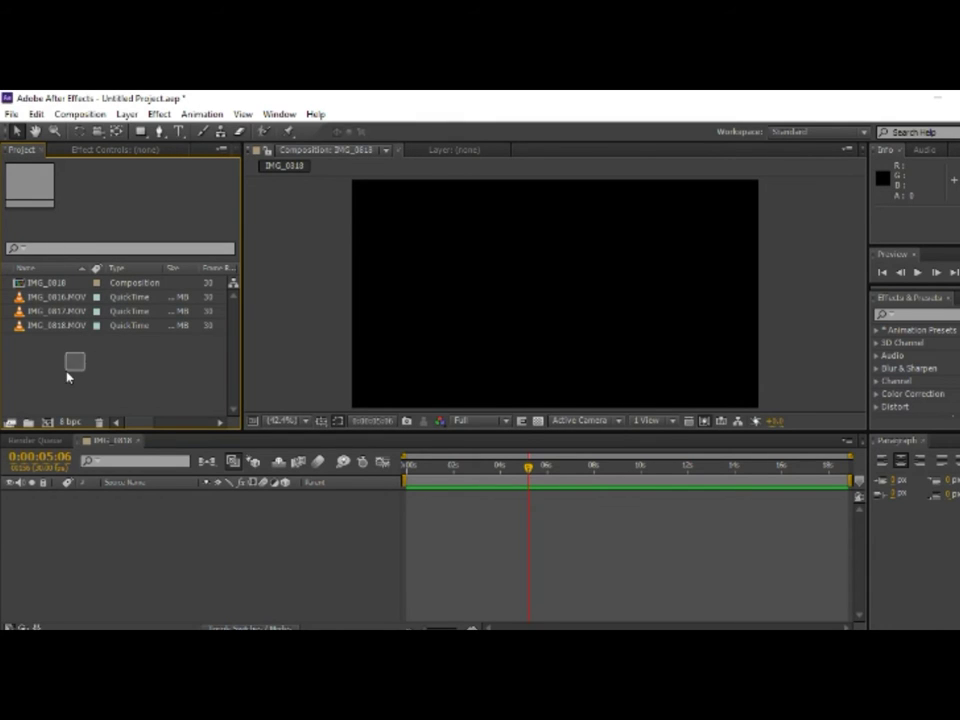
# Step: Preview the IMG_0816, IMG_0817 and IMG_0818 clips' details in the Project panel
pyautogui.click(64, 299)
pyautogui.click(65, 313)
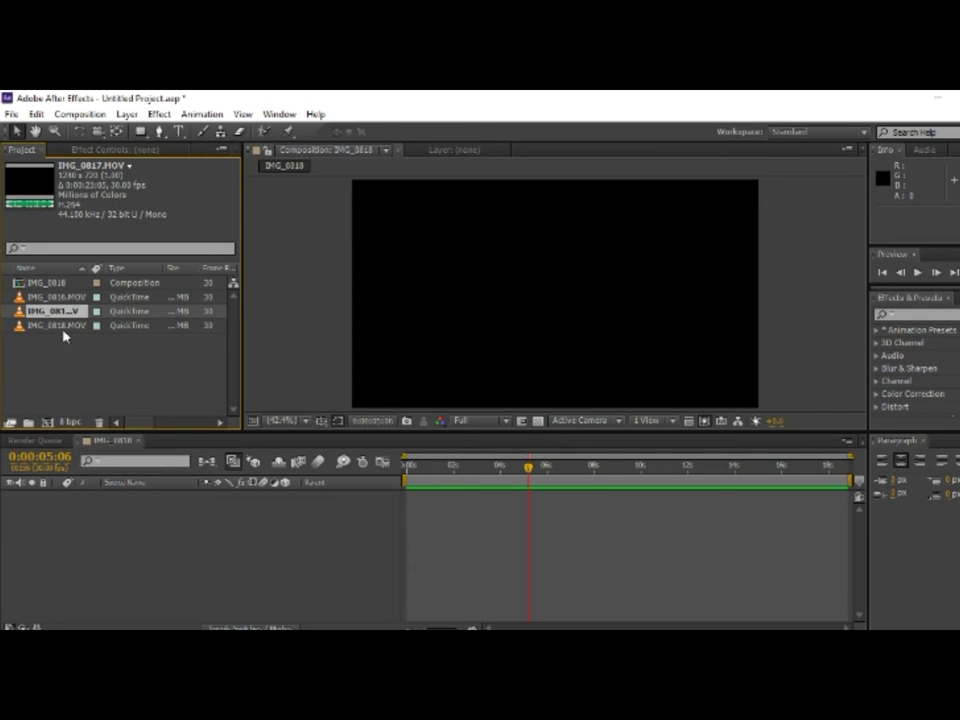
pyautogui.click(64, 326)
pyautogui.click(64, 347)
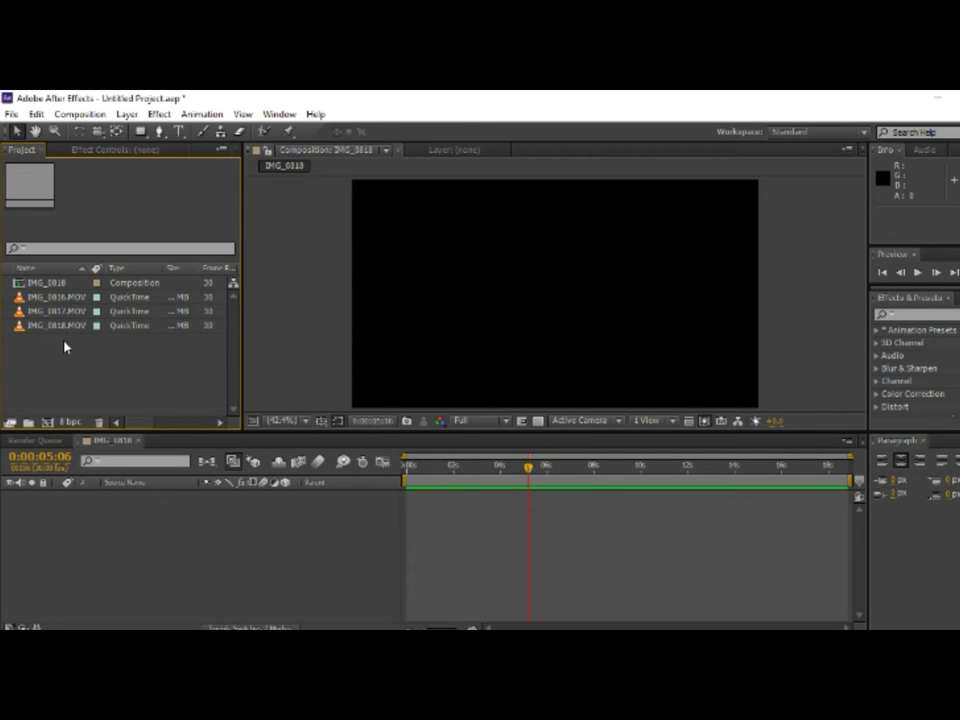
pyautogui.click(78, 311)
pyautogui.press('Up')
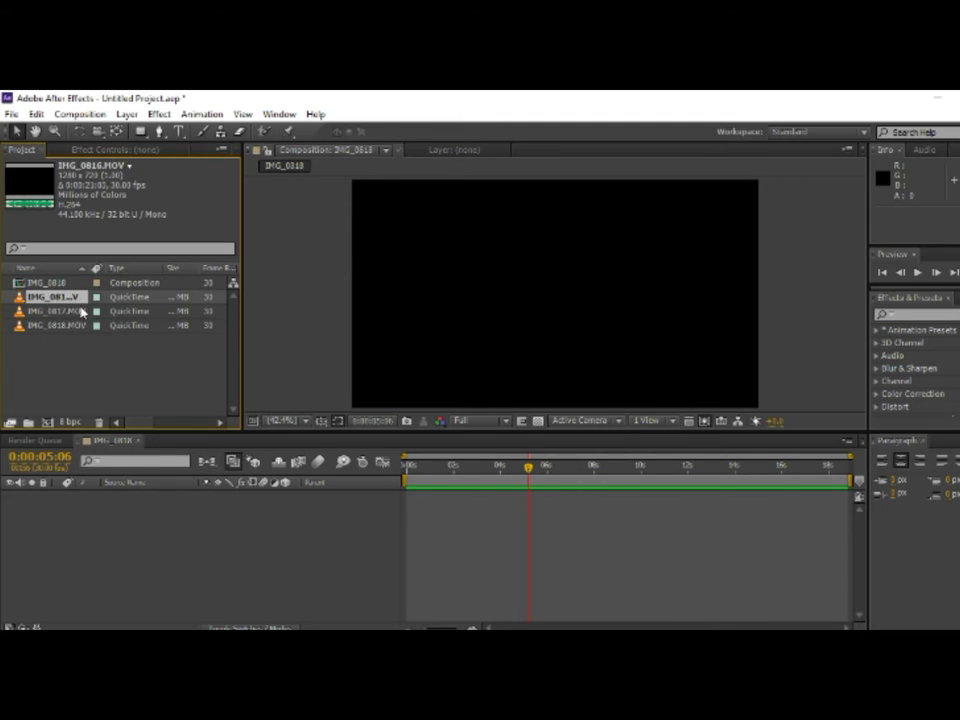
pyautogui.click(73, 348)
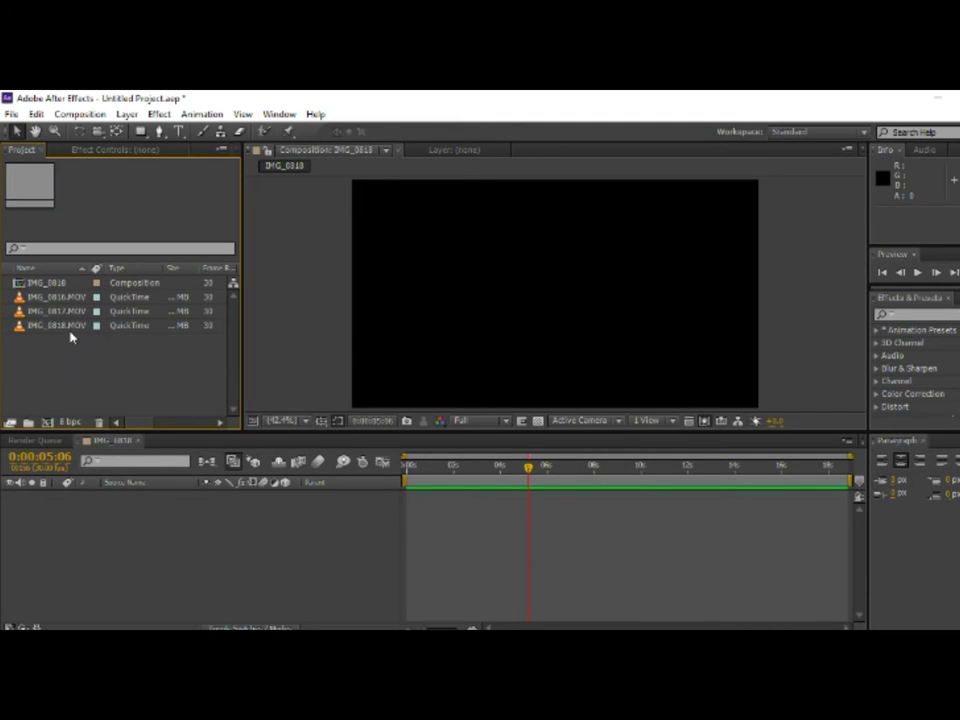
pyautogui.click(72, 327)
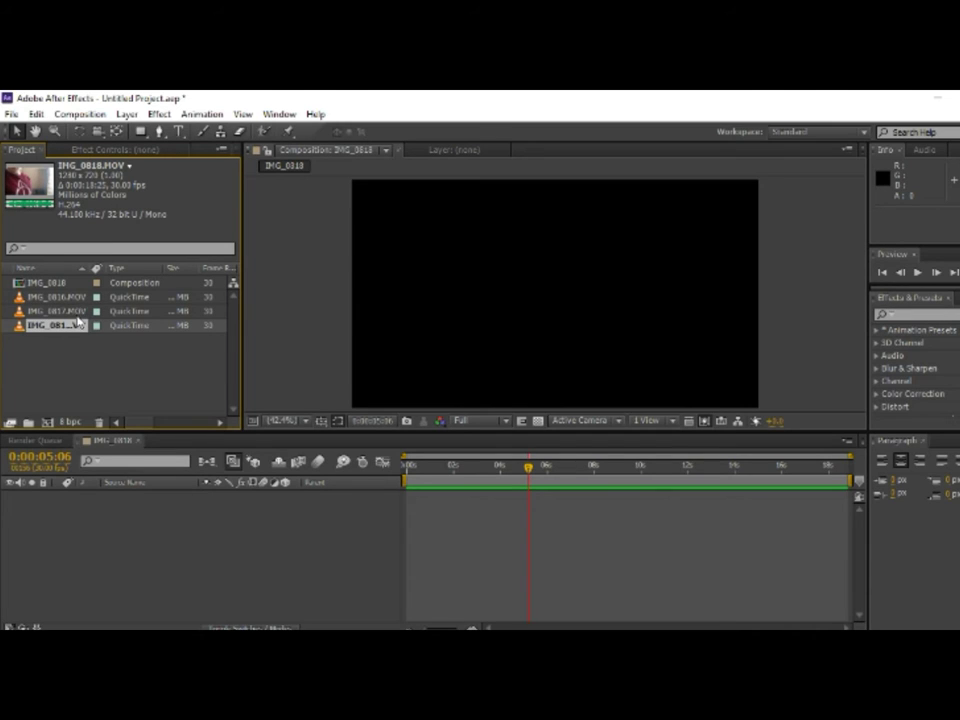
pyautogui.click(78, 312)
# Step: Add IMG_0816.MOV to the IMG_0818 composition and scrub its opening footage
pyautogui.click(78, 298)
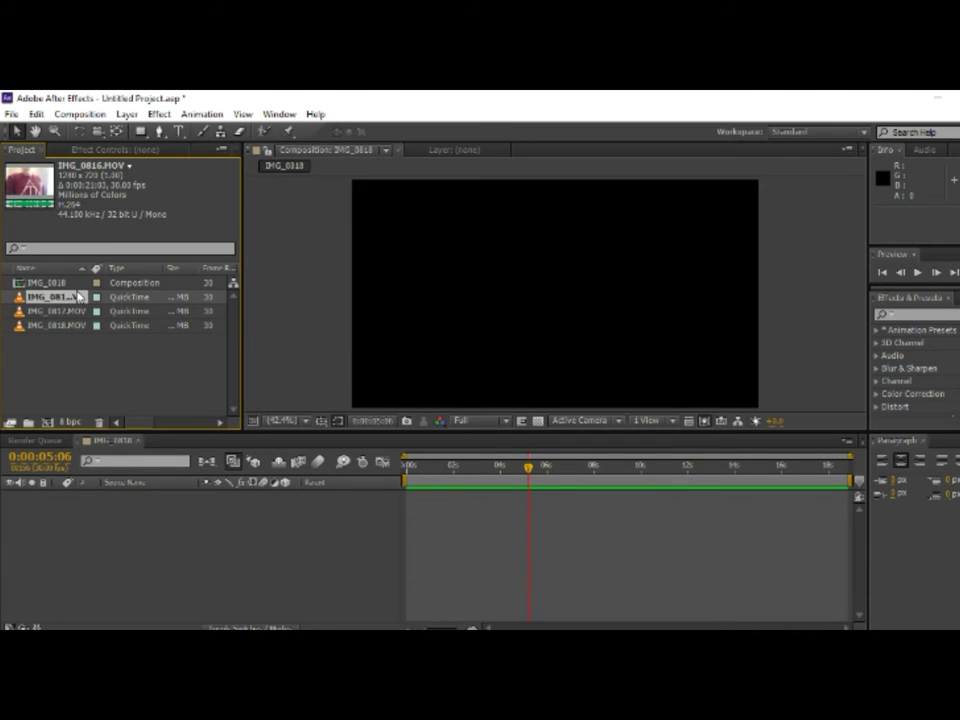
pyautogui.moveTo(78, 298); pyautogui.dragTo(268, 515)
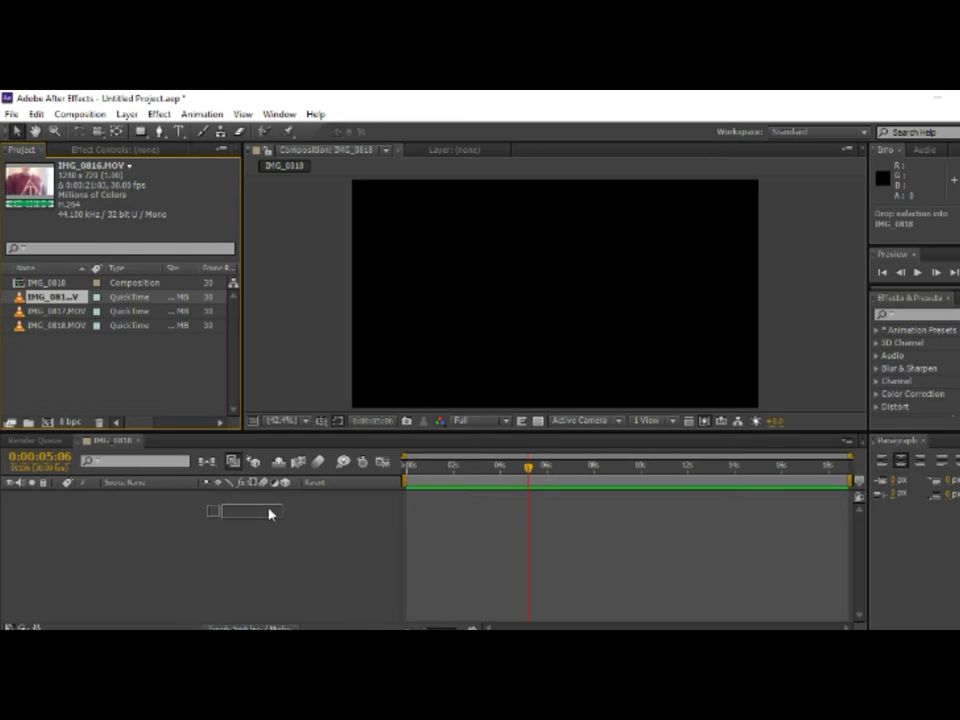
pyautogui.click(417, 476)
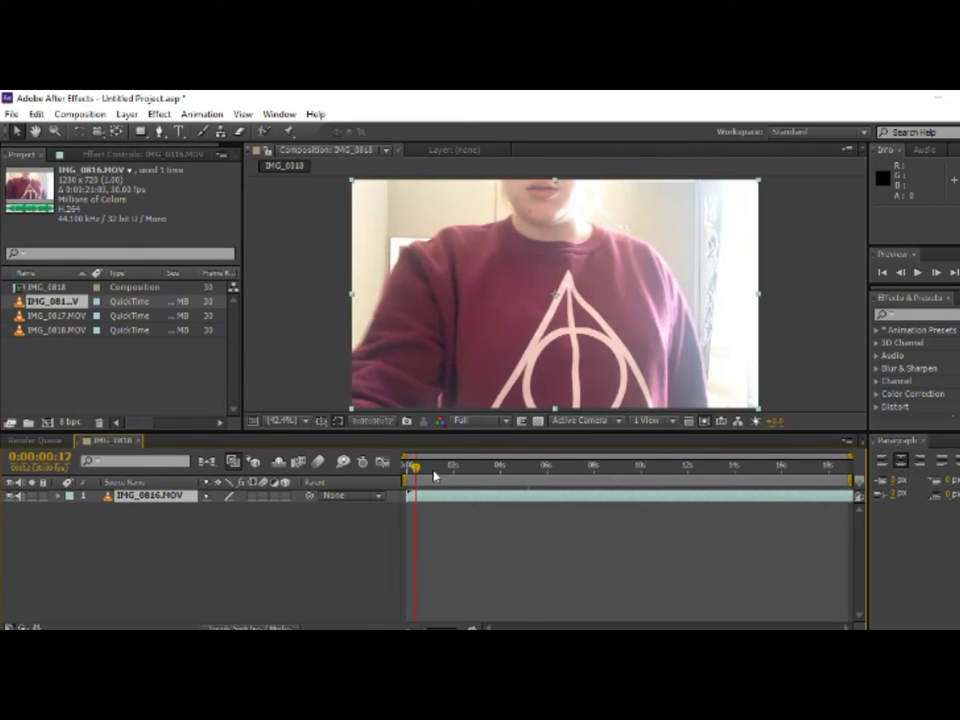
pyautogui.moveTo(413, 468); pyautogui.dragTo(509, 476)
# Step: Add IMG_0817.MOV to the timeline as a layer above IMG_0816.MOV
pyautogui.click(433, 466)
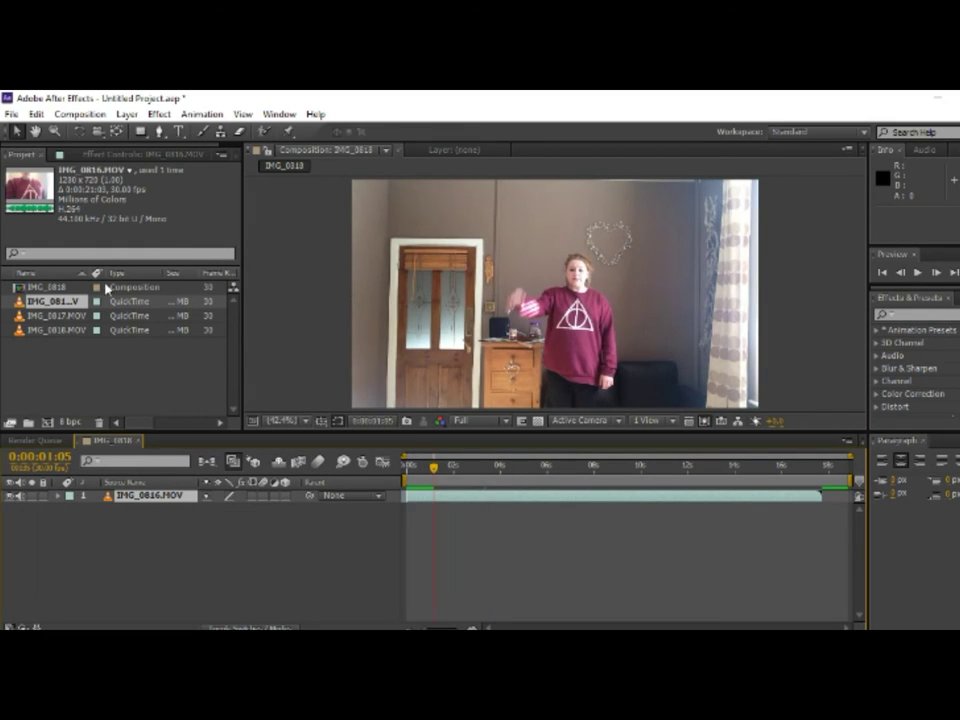
pyautogui.click(55, 315)
pyautogui.moveTo(115, 346); pyautogui.dragTo(310, 496)
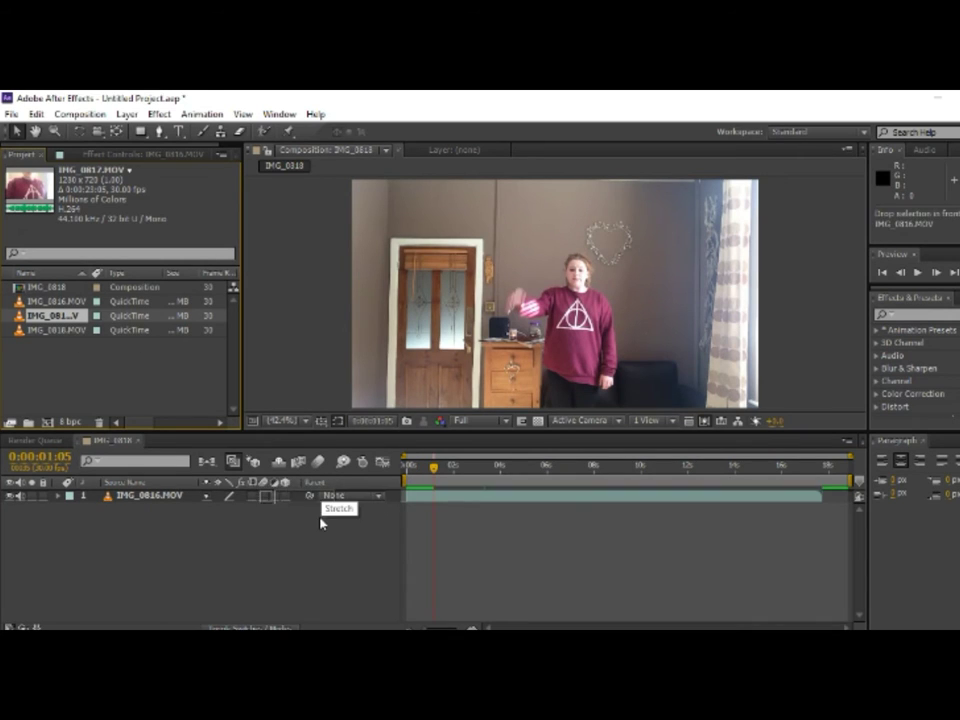
pyautogui.moveTo(310, 496)
pyautogui.mouseDown()
pyautogui.moveTo(325, 494)
pyautogui.moveTo(306, 491)
pyautogui.mouseUp()
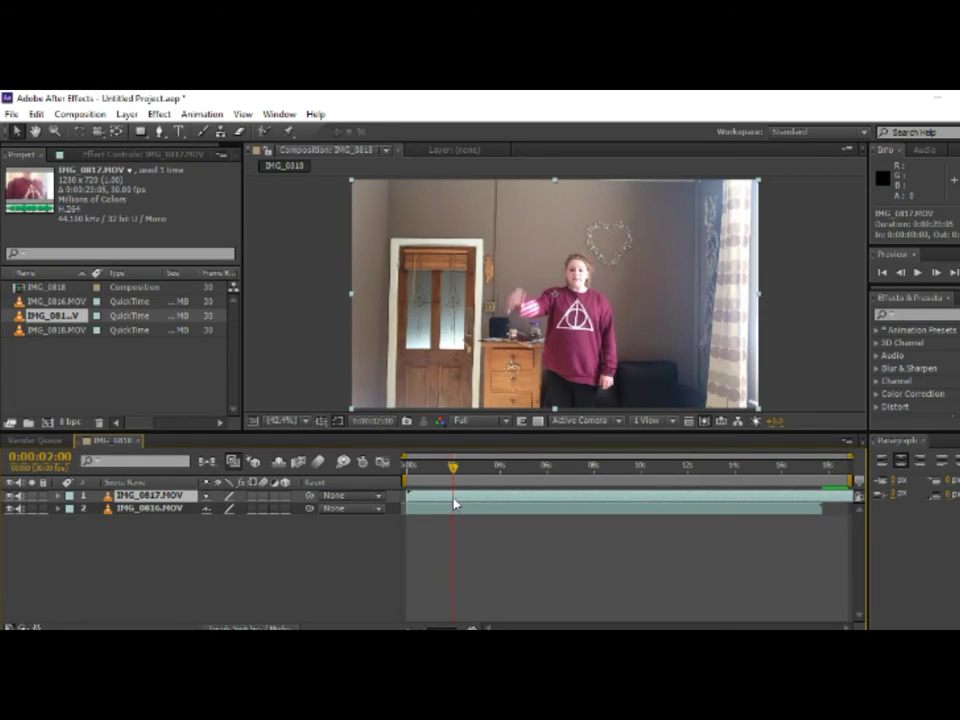
# Step: Scrub the timeline to find the 0:00:02:15 cut point for IMG_0817.MOV
pyautogui.click(9, 495)
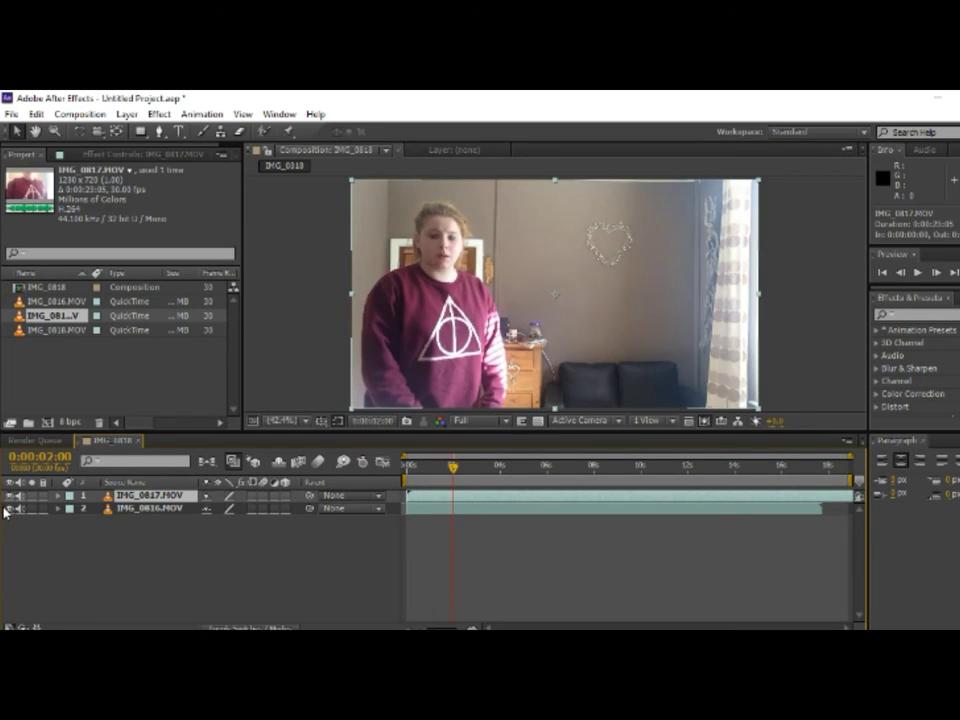
pyautogui.click(482, 486)
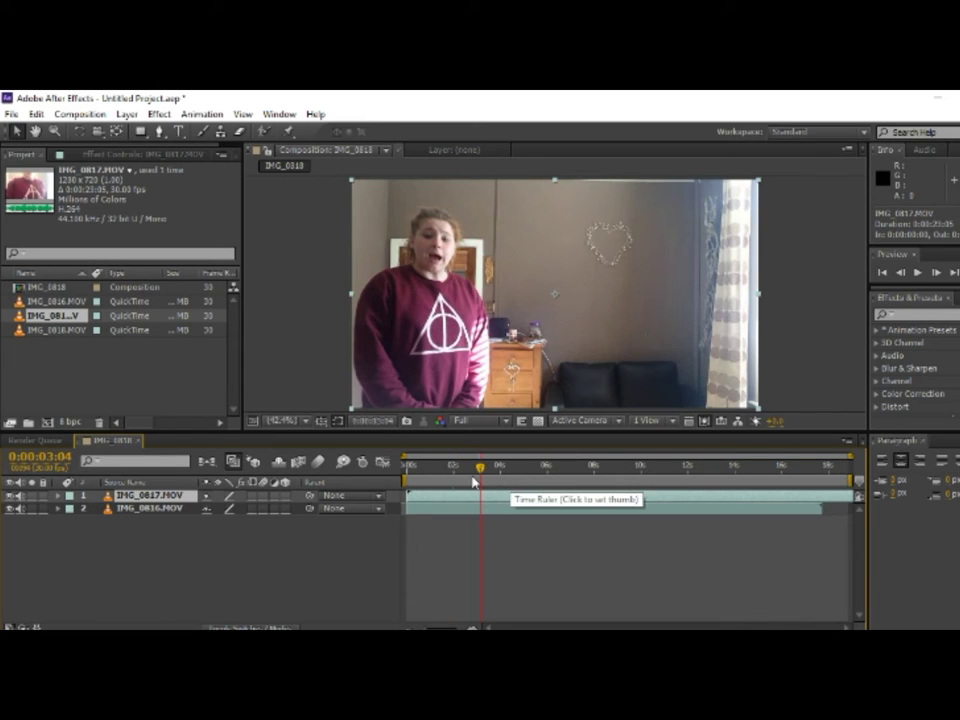
pyautogui.click(476, 483)
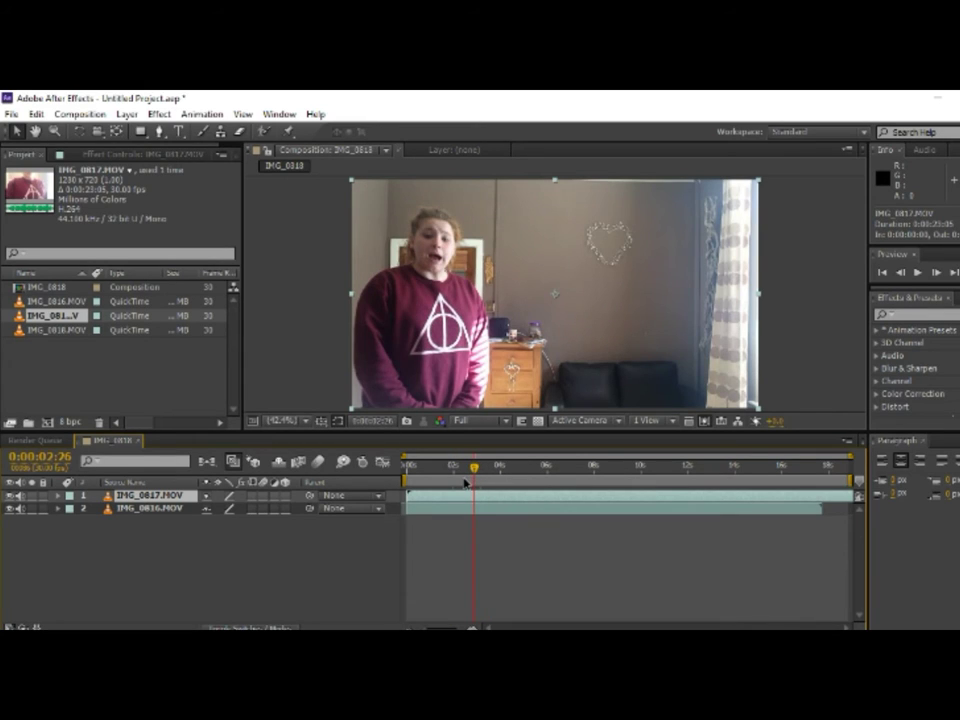
pyautogui.click(466, 484)
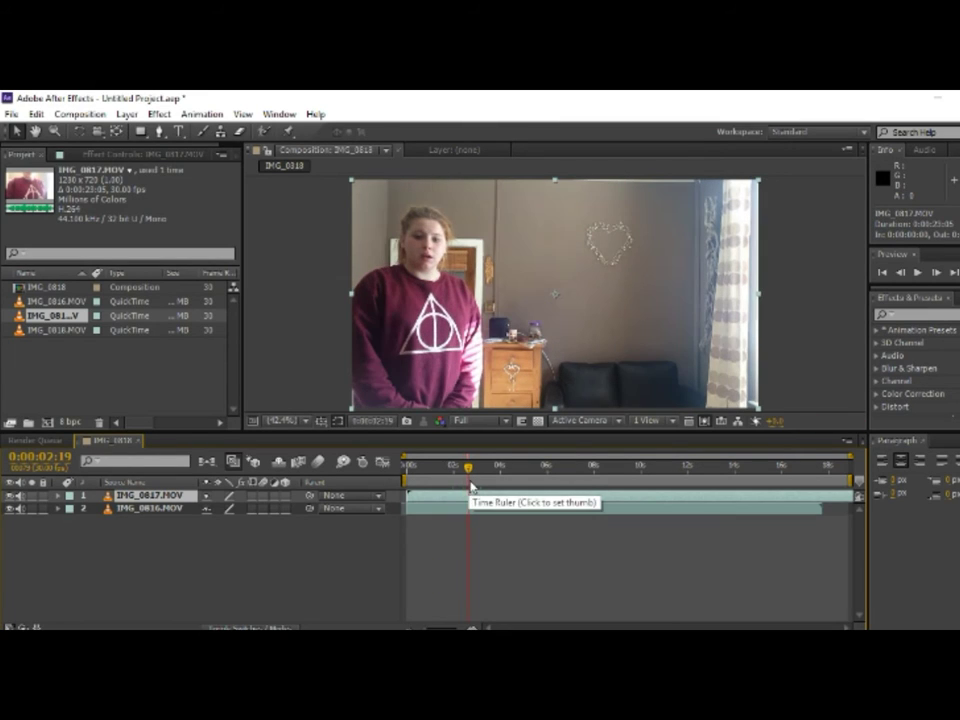
pyautogui.click(479, 485)
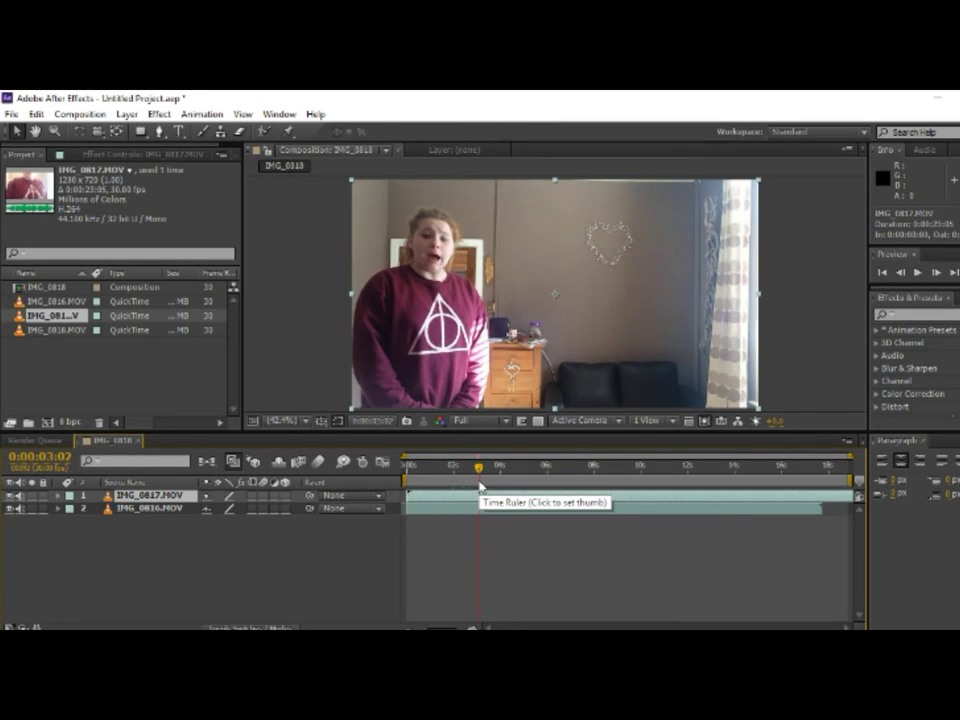
pyautogui.click(479, 486)
pyautogui.click(477, 485)
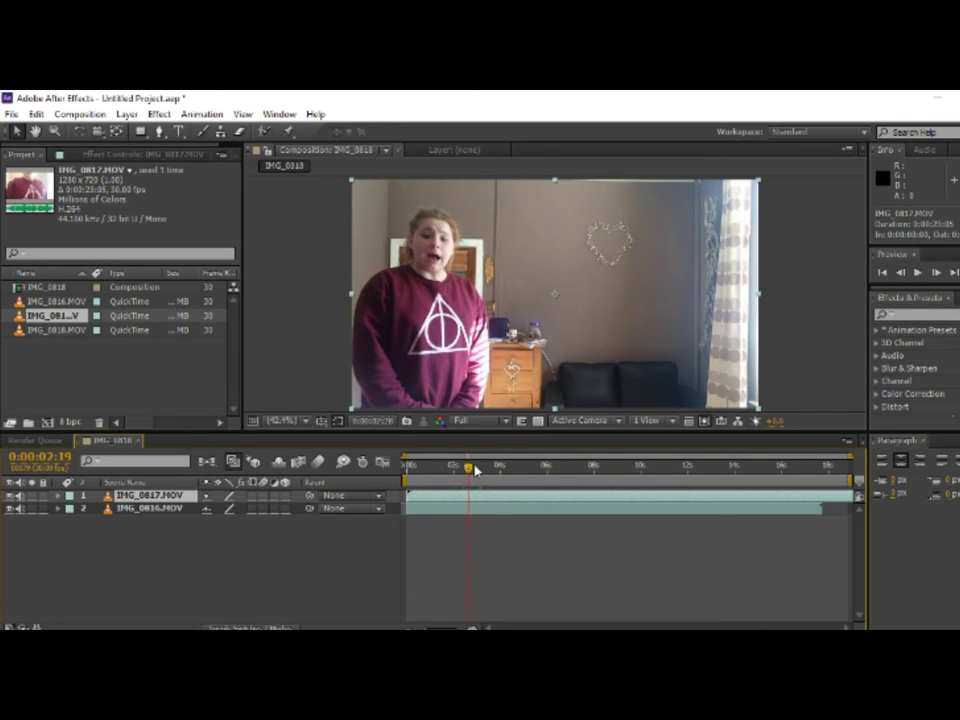
pyautogui.click(470, 481)
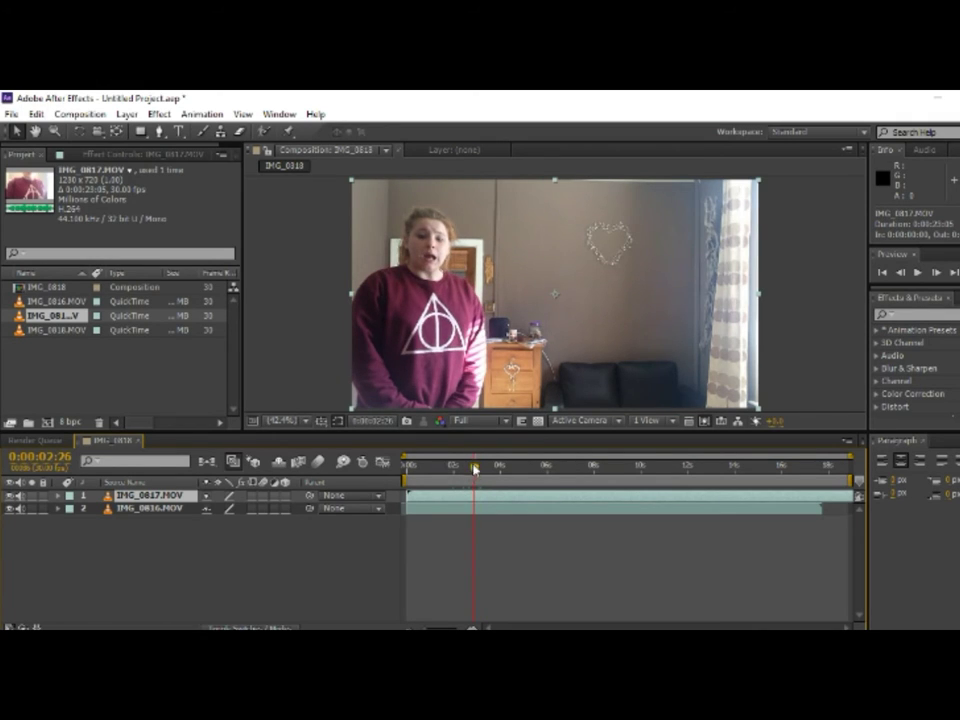
pyautogui.click(470, 468)
pyautogui.click(469, 488)
pyautogui.moveTo(468, 485); pyautogui.dragTo(466, 487)
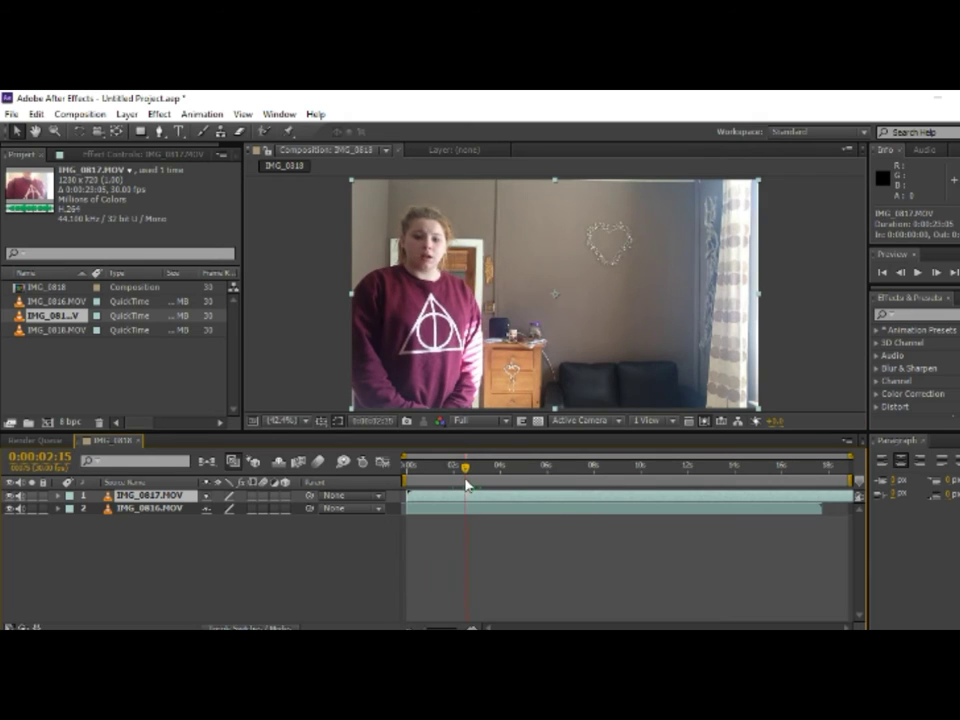
# Step: Trim IMG_0817.MOV's in-point to 0:00:02:15
pyautogui.click(416, 505)
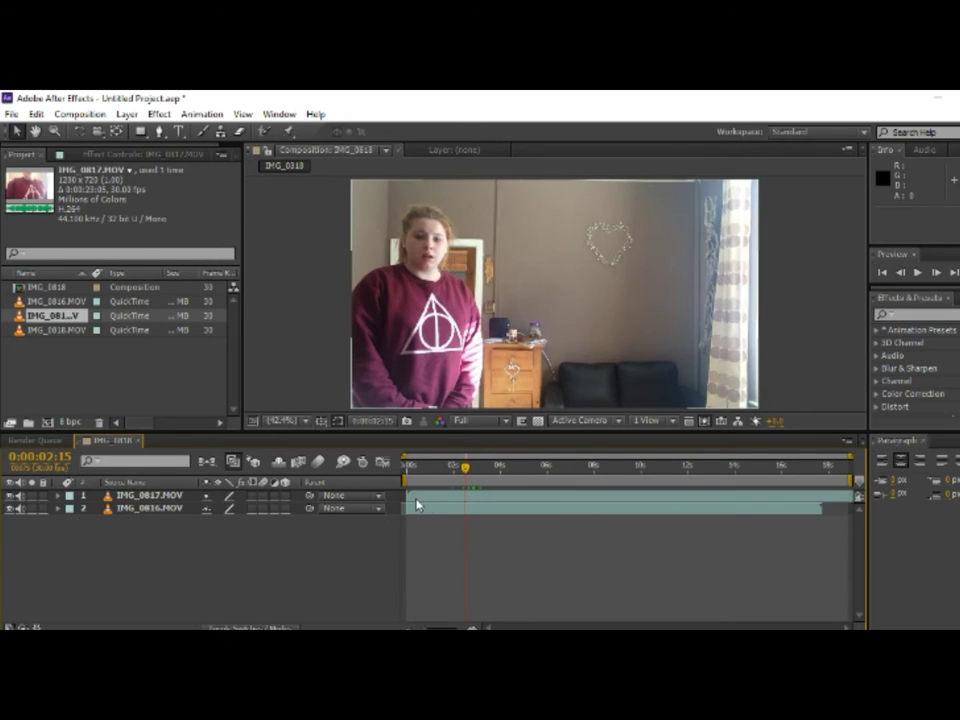
pyautogui.click(408, 496)
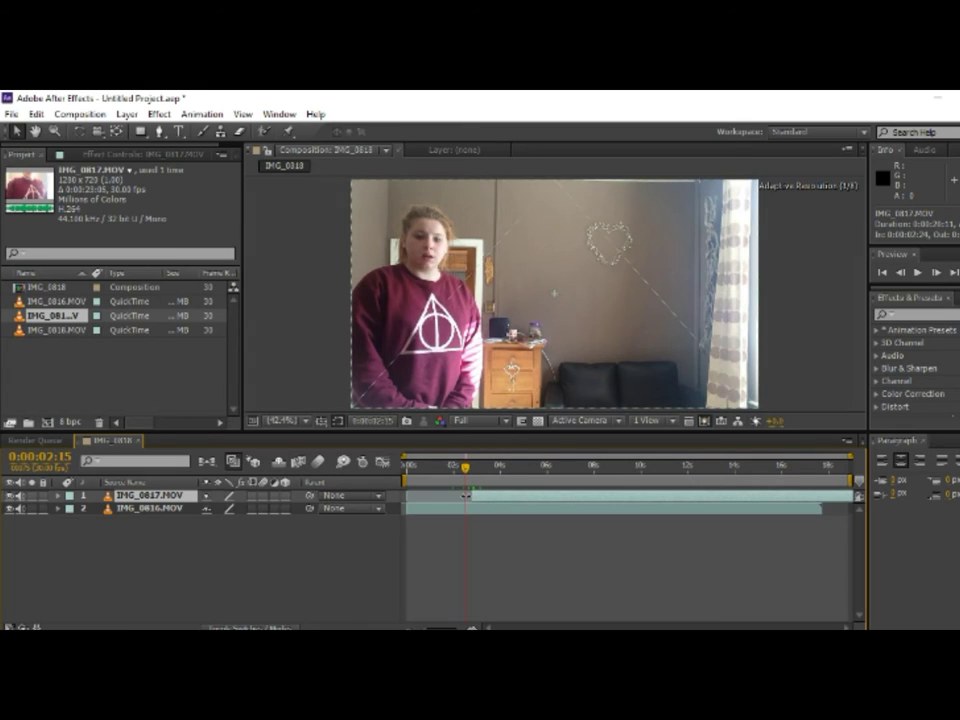
pyautogui.moveTo(465, 497); pyautogui.dragTo(467, 497)
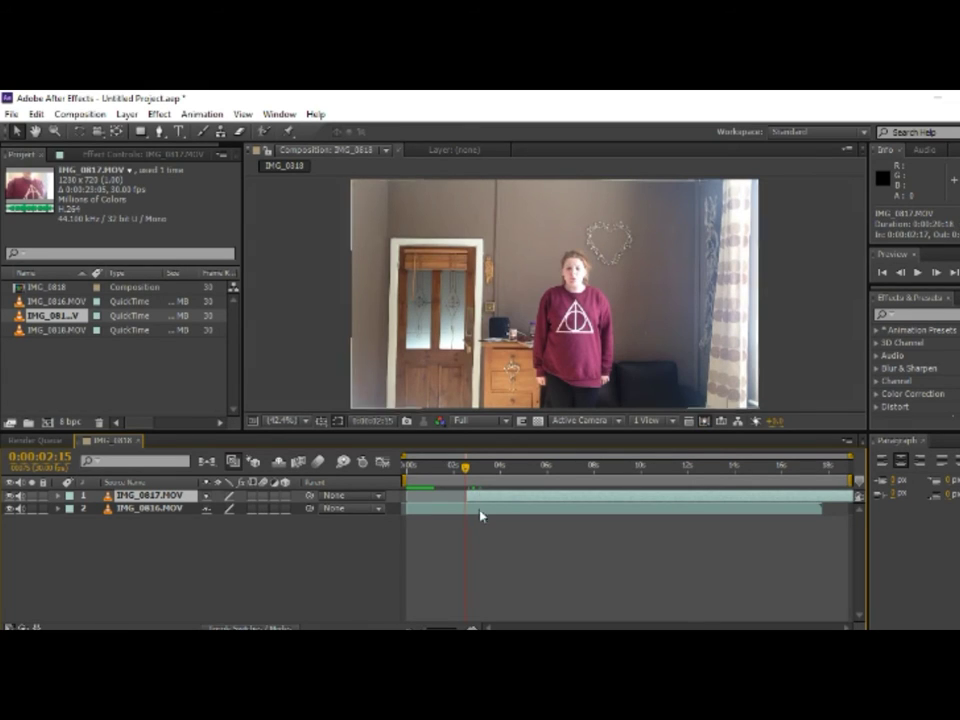
# Step: Draw a rectangular mask on IMG_0817.MOV limiting it to the left side of the frame
pyautogui.click(480, 510)
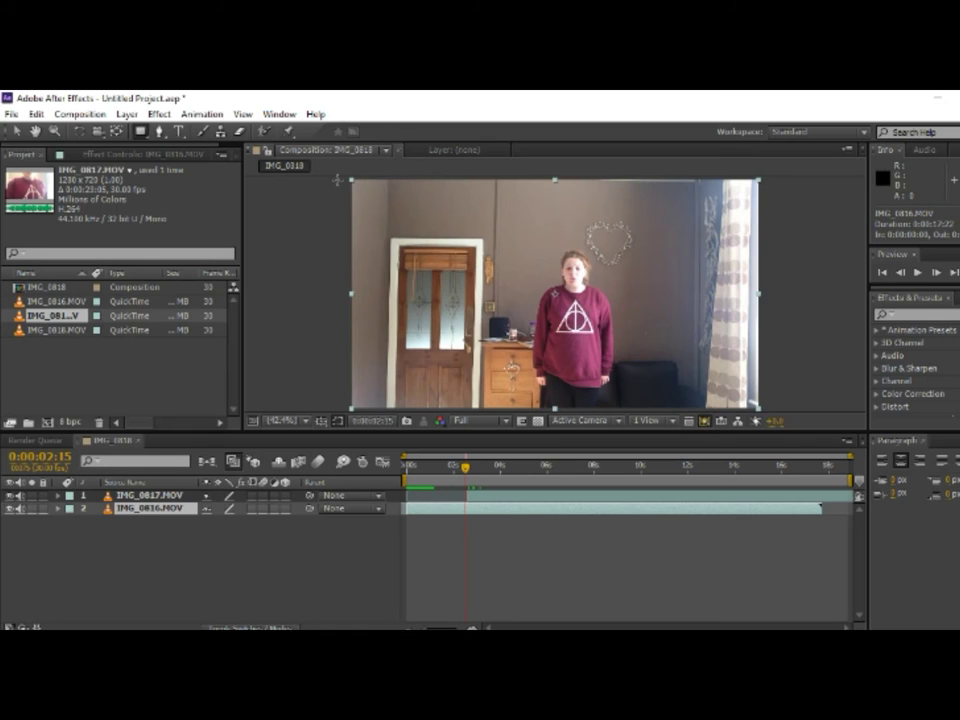
pyautogui.moveTo(337, 180); pyautogui.dragTo(527, 387)
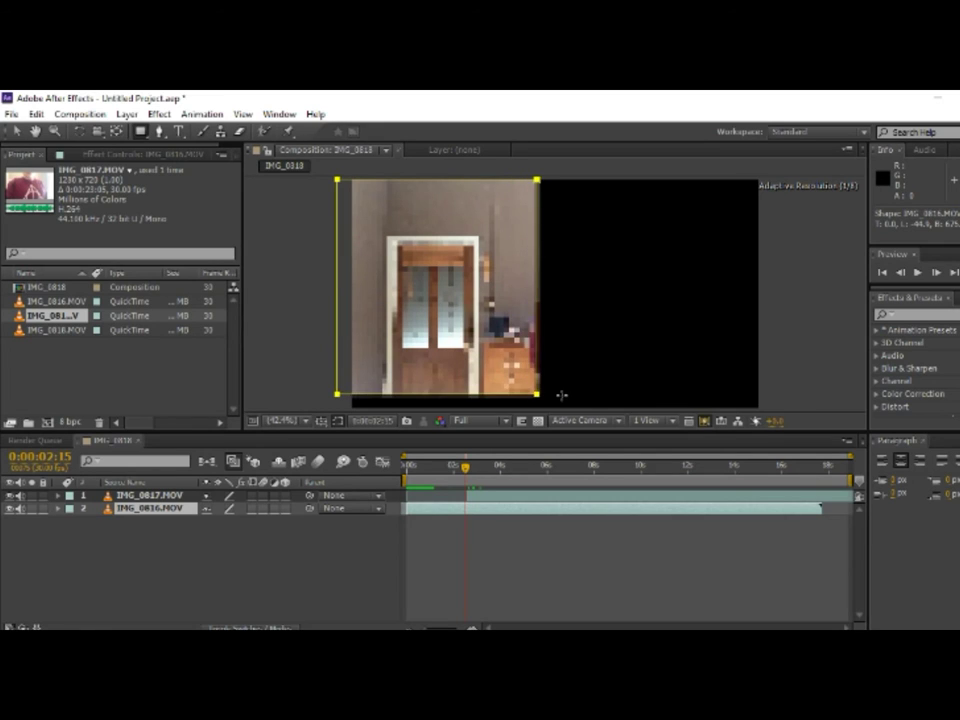
pyautogui.moveTo(527, 387); pyautogui.dragTo(766, 410)
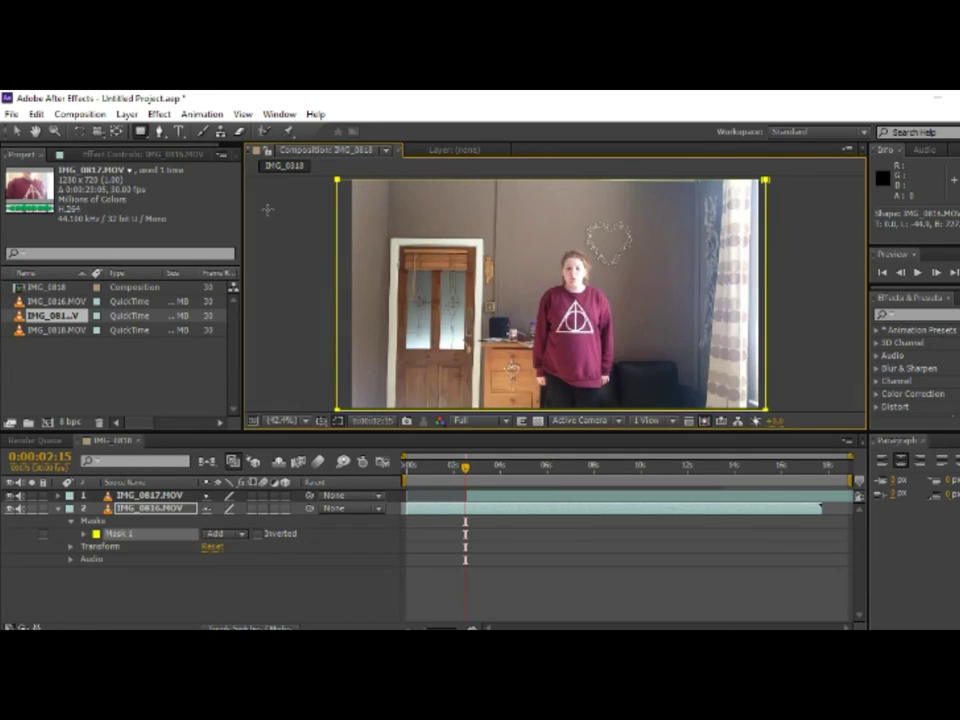
# Step: Select the IMG_0817.MOV layer after masking
pyautogui.click(170, 495)
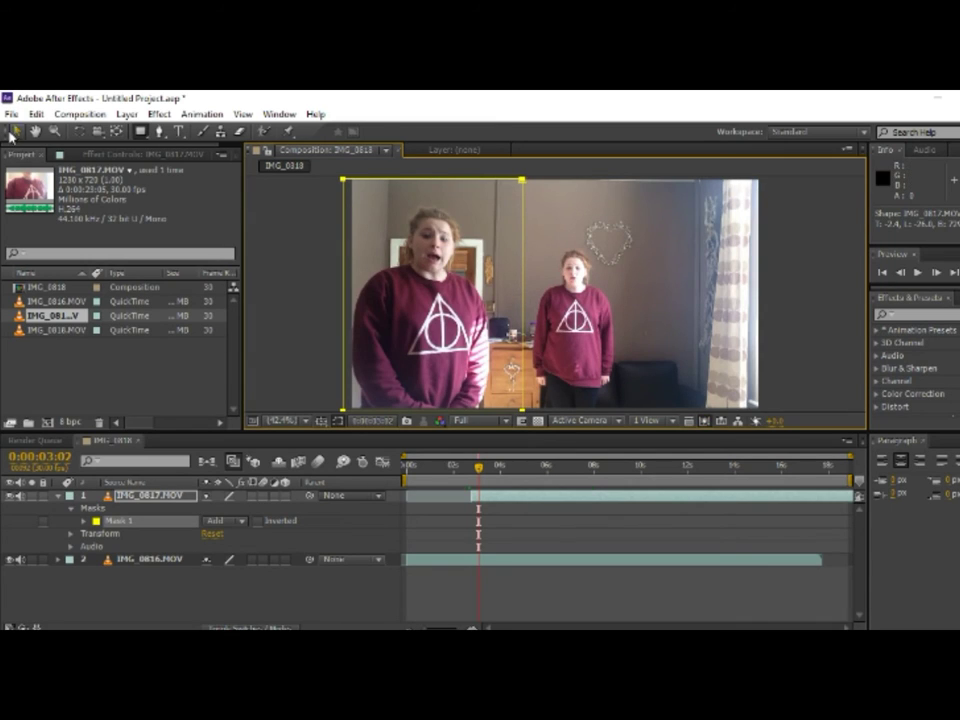
# Step: Add IMG_0818.MOV to the composition as the new top layer
pyautogui.click(59, 497)
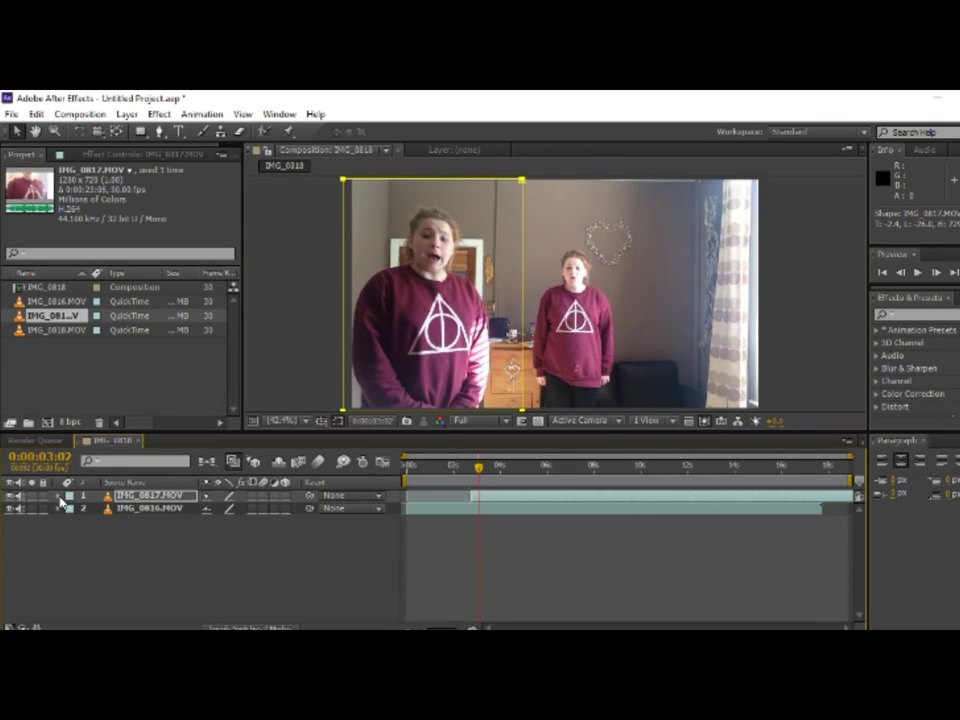
pyautogui.moveTo(25, 330); pyautogui.dragTo(165, 500)
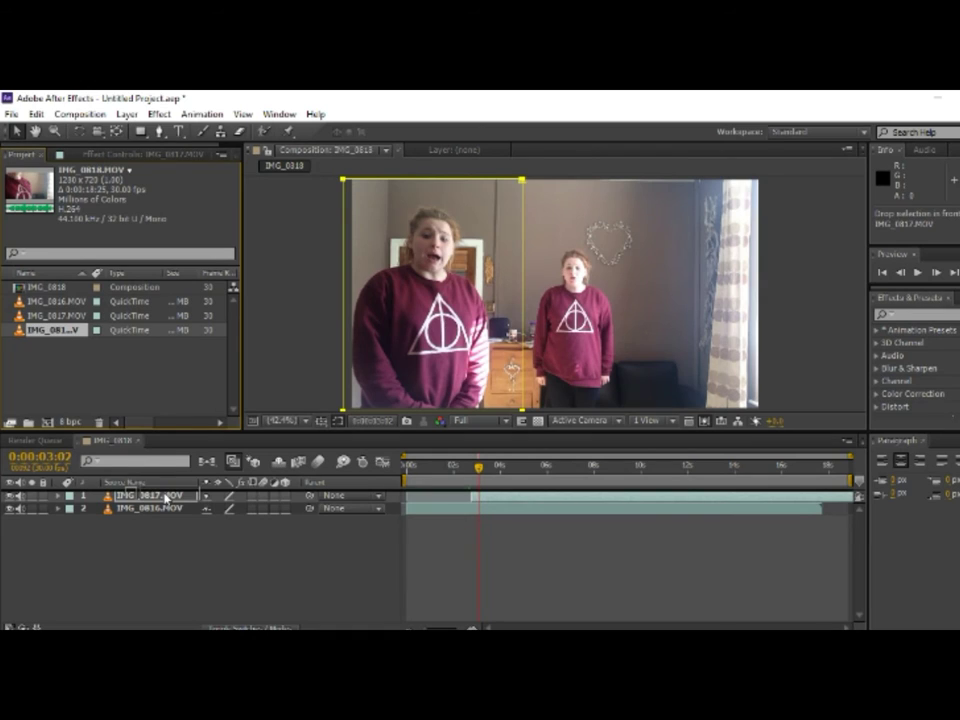
pyautogui.moveTo(165, 500); pyautogui.dragTo(161, 497)
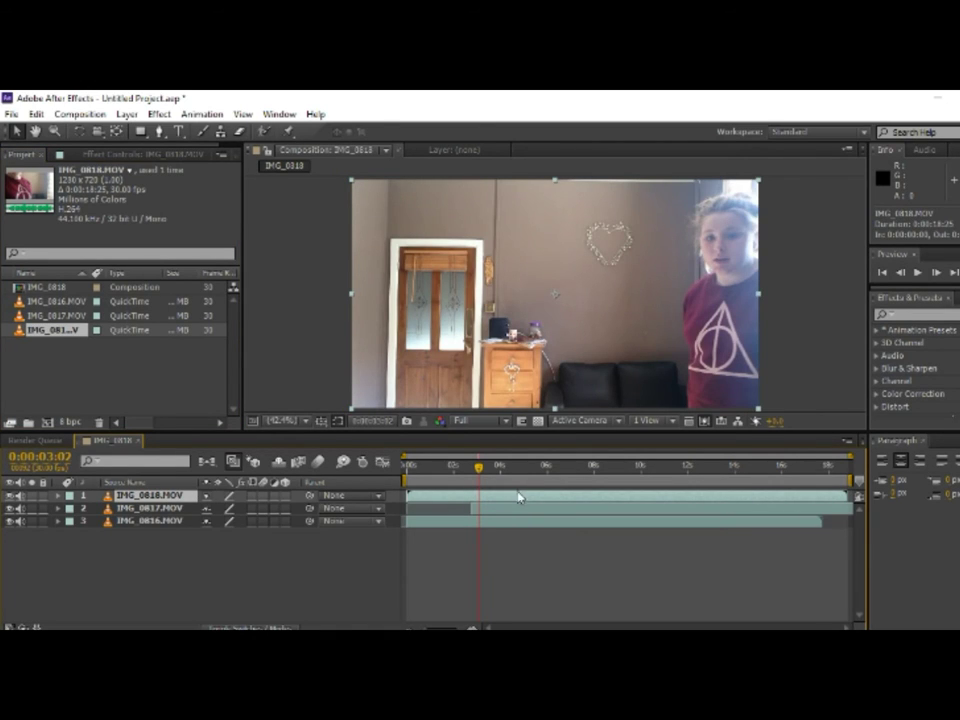
# Step: Shift IMG_0818.MOV's start later, to about 0:00:03:21–3:23
pyautogui.moveTo(515, 484); pyautogui.dragTo(540, 484)
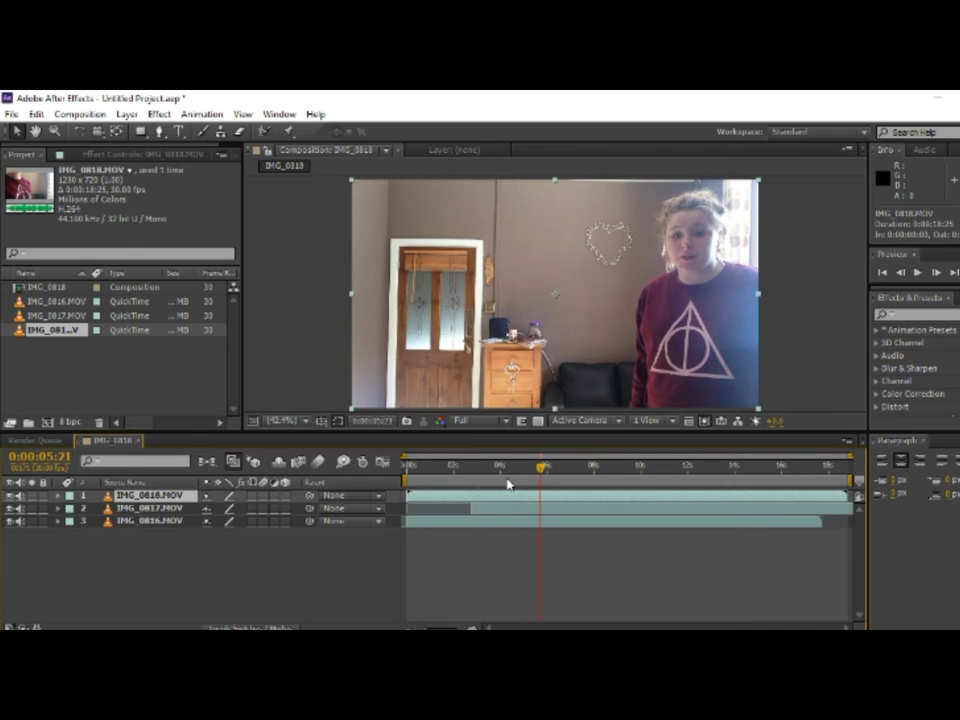
pyautogui.click(506, 484)
pyautogui.click(490, 484)
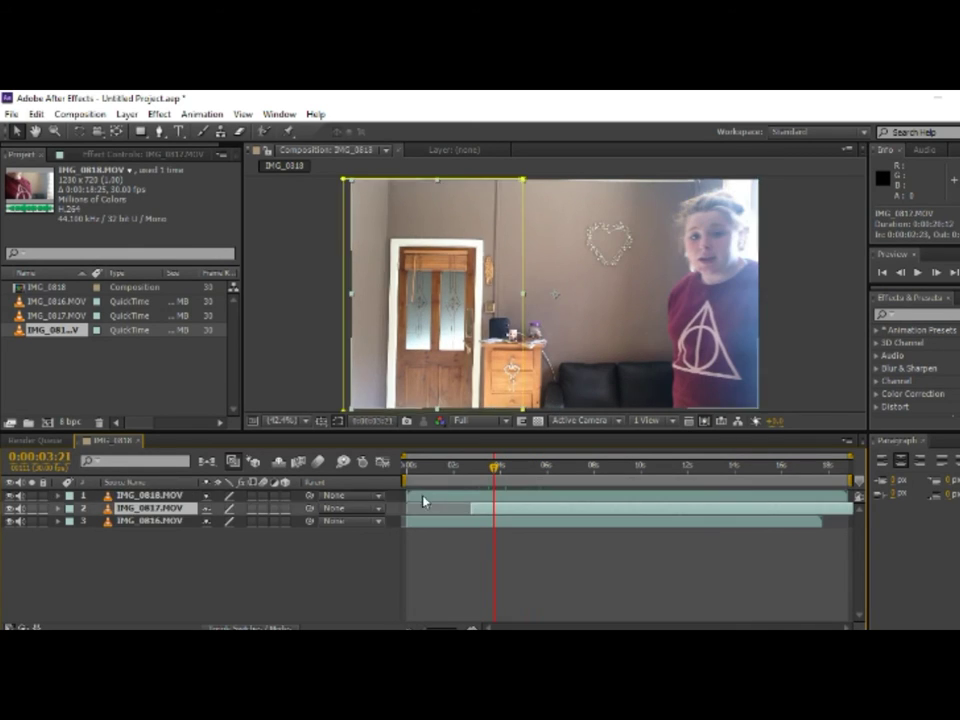
pyautogui.moveTo(452, 495); pyautogui.dragTo(488, 495)
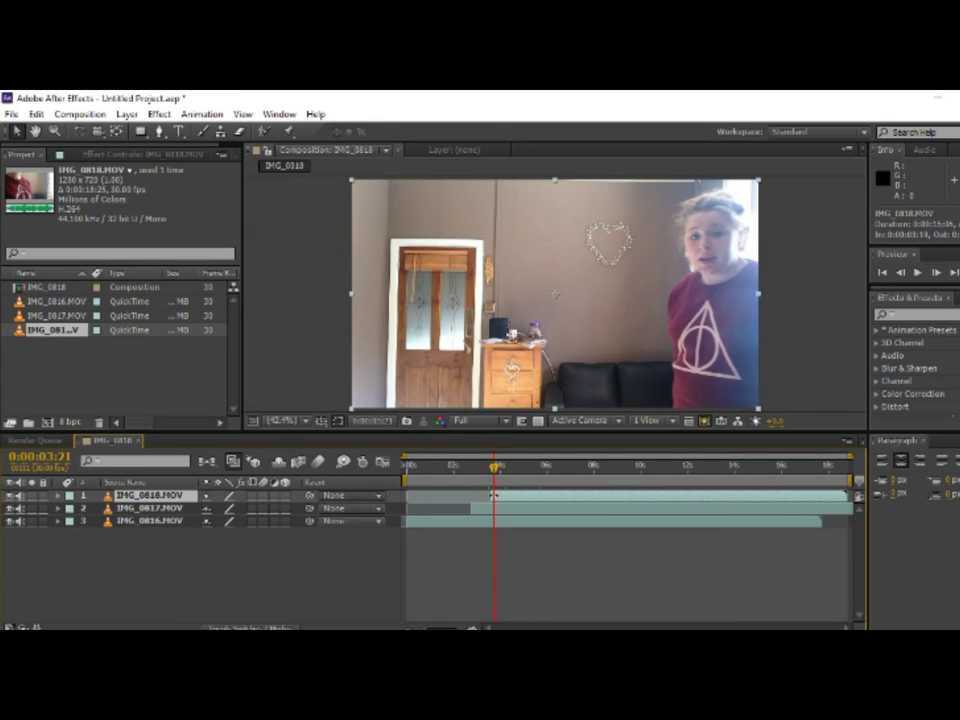
pyautogui.click(497, 485)
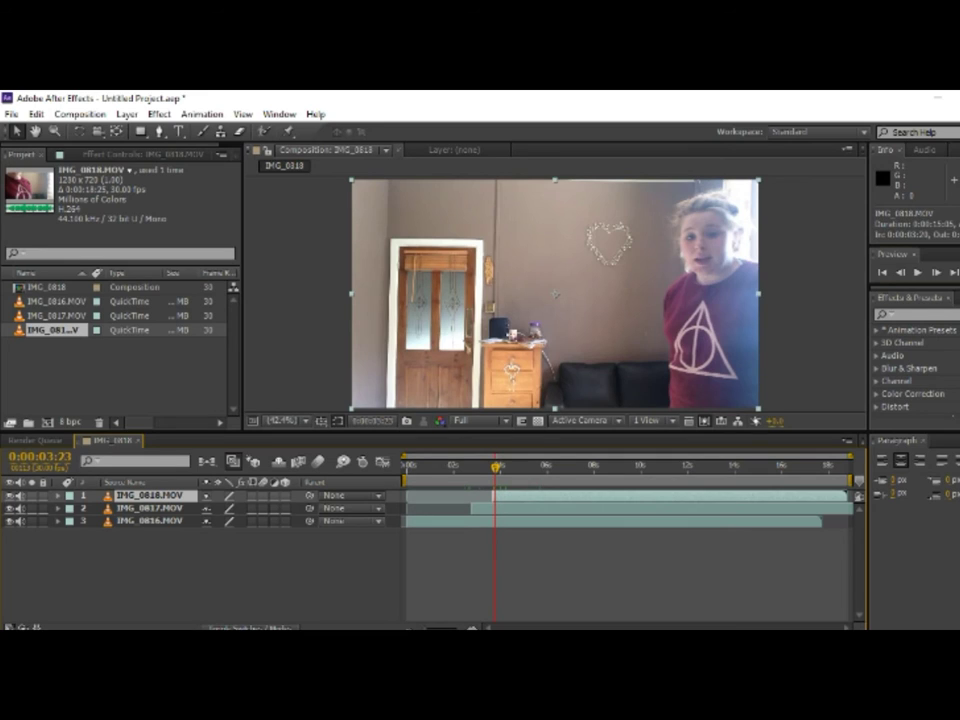
# Step: RAM-preview the comp, then push IMG_0818.MOV's start to about 0:00:06:08
pyautogui.press('KP_0')
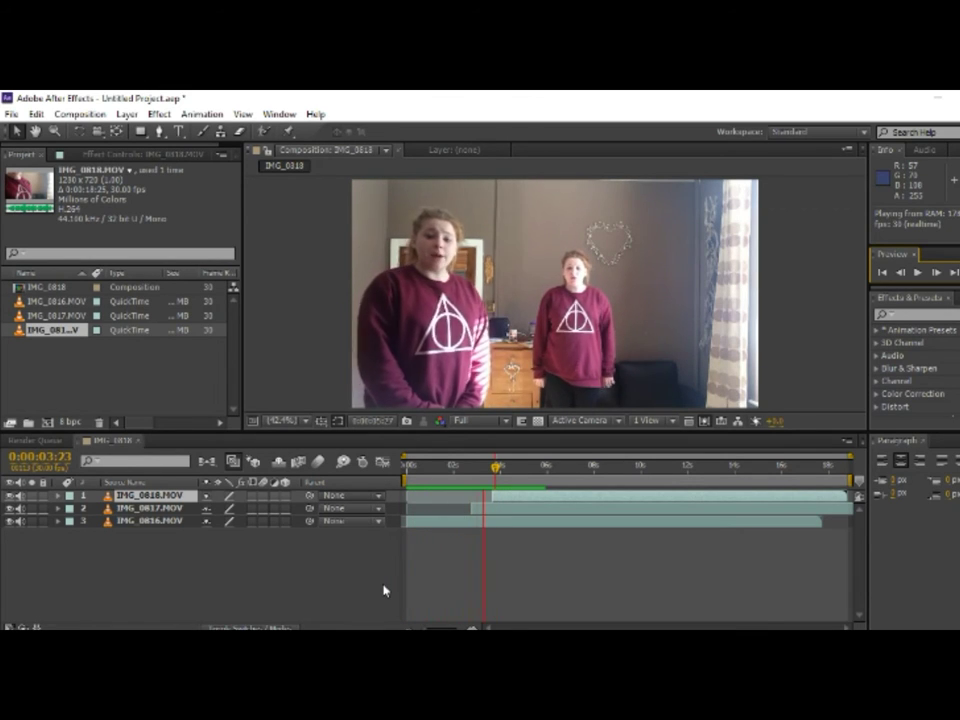
pyautogui.press('space')
pyautogui.press('space')
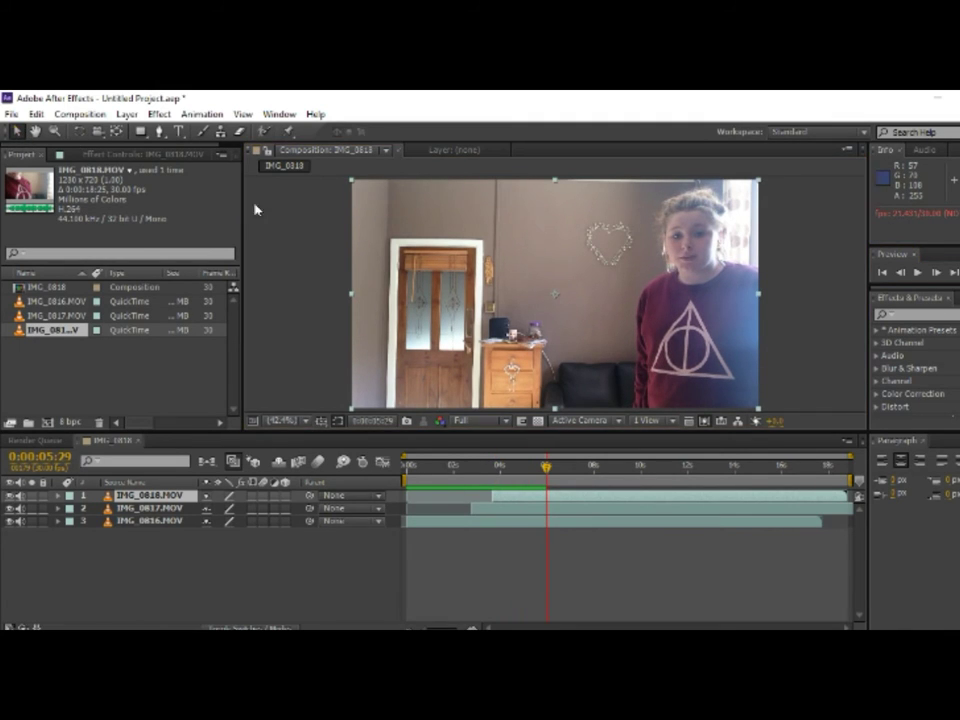
pyautogui.moveTo(531, 496); pyautogui.dragTo(551, 501)
pyautogui.click(497, 508)
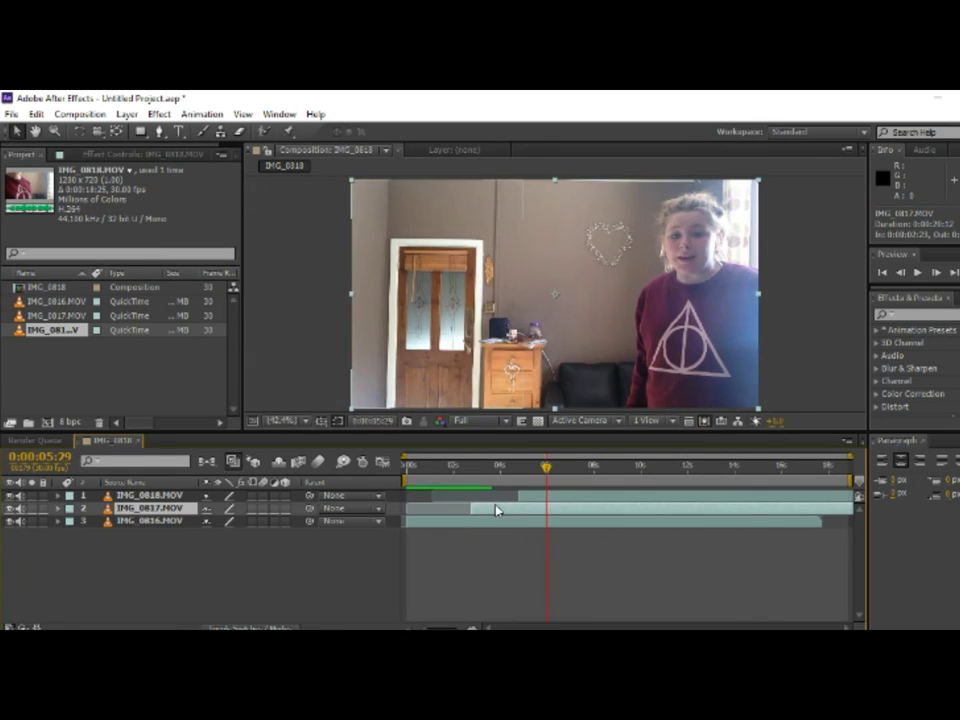
pyautogui.click(12, 503)
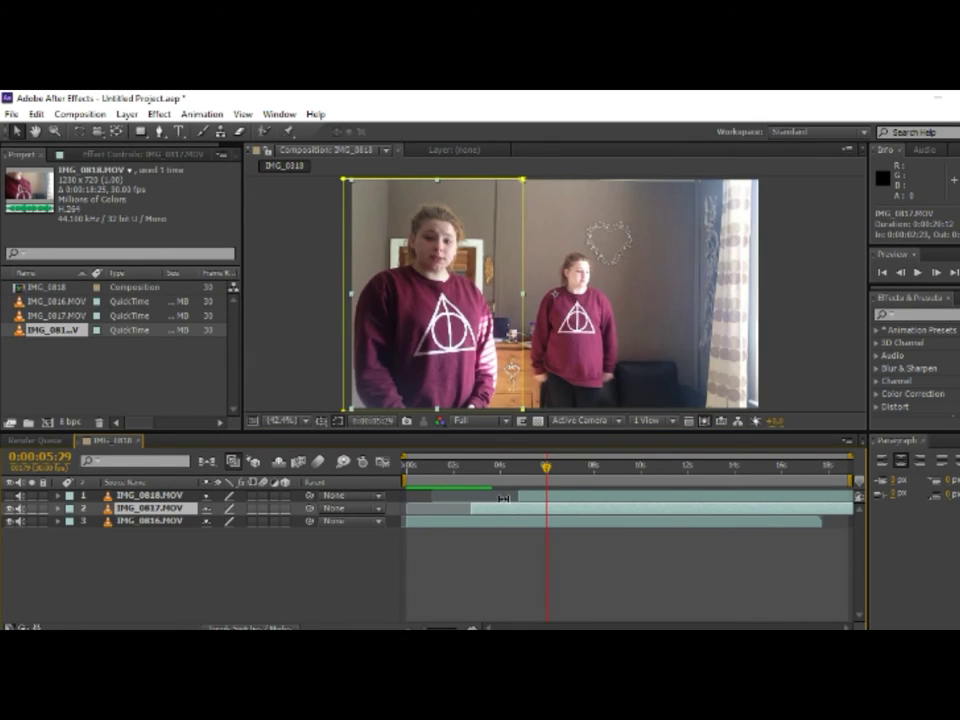
pyautogui.moveTo(521, 486); pyautogui.dragTo(586, 502)
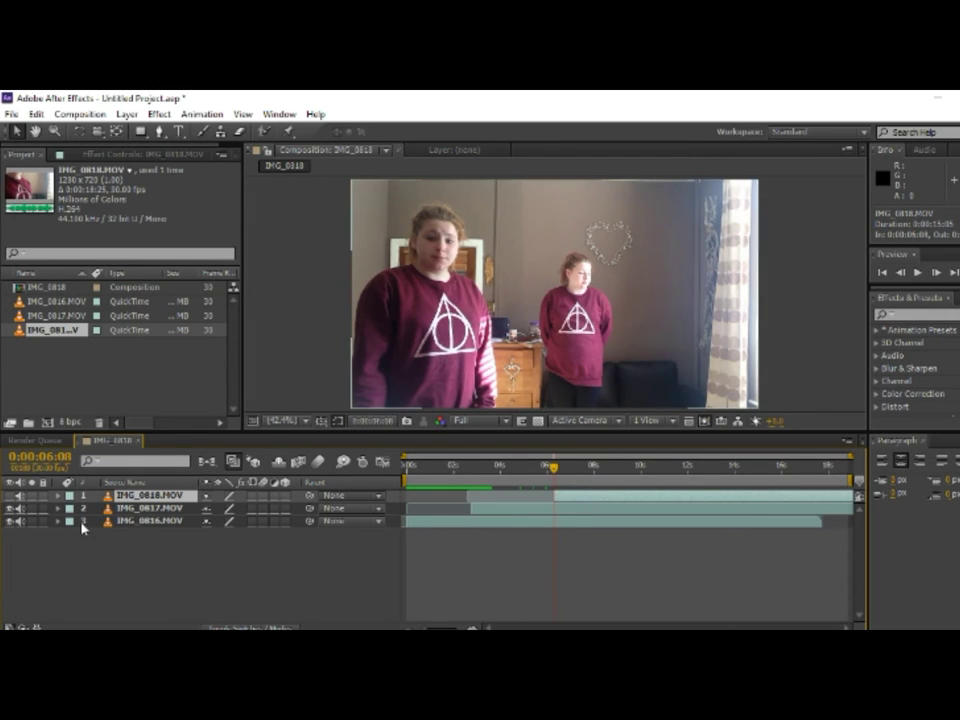
# Step: Draw a rectangular mask around the right-hand person on IMG_0818.MOV
pyautogui.click(10, 496)
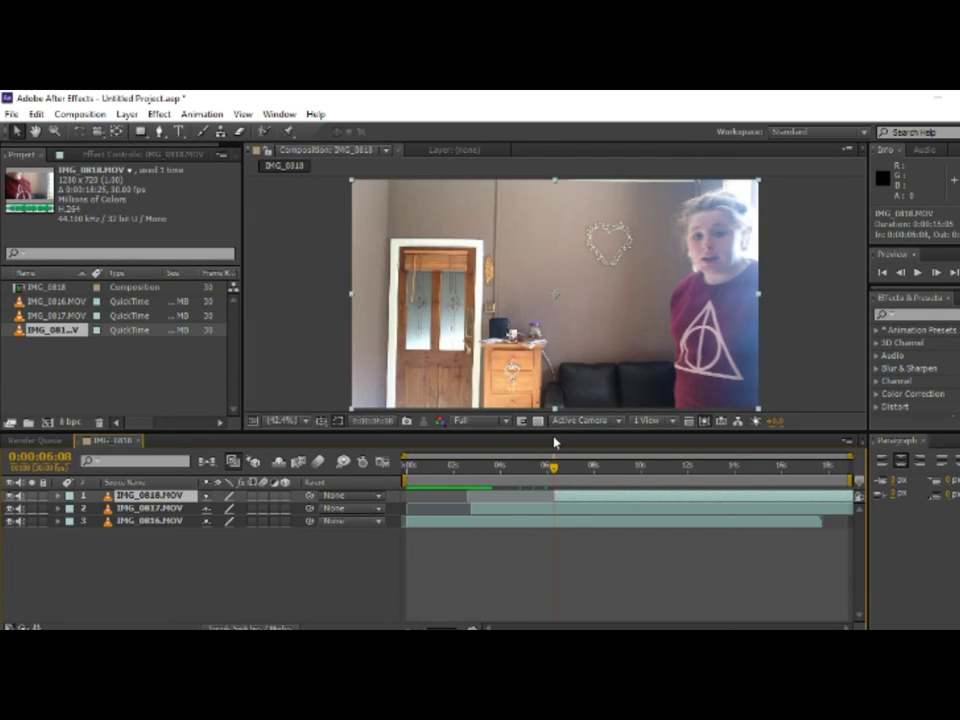
pyautogui.click(140, 131)
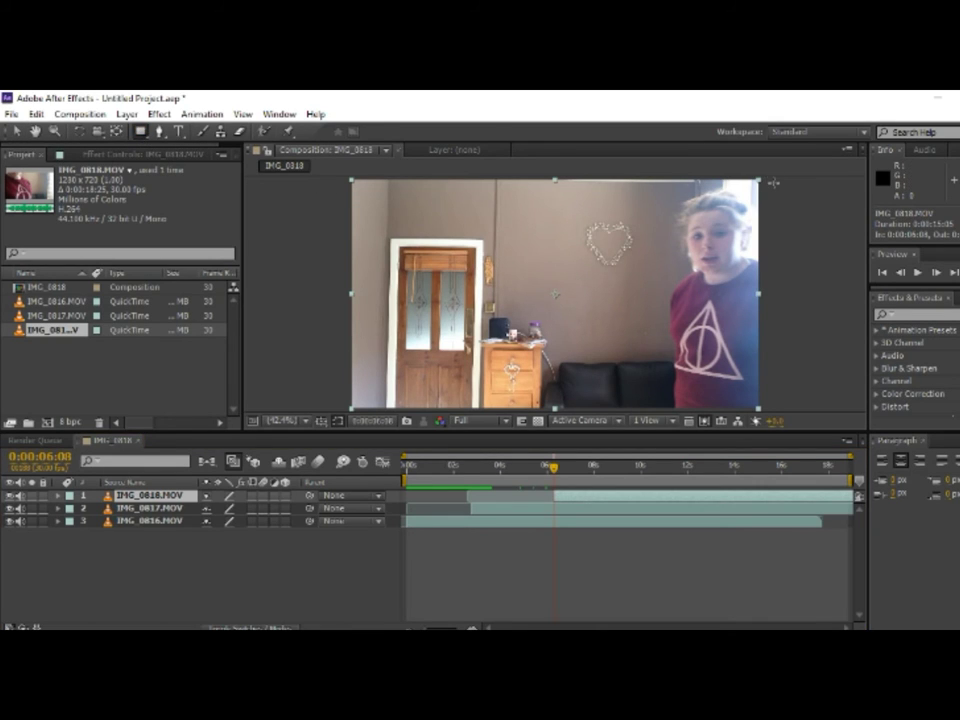
pyautogui.moveTo(772, 183); pyautogui.dragTo(621, 411)
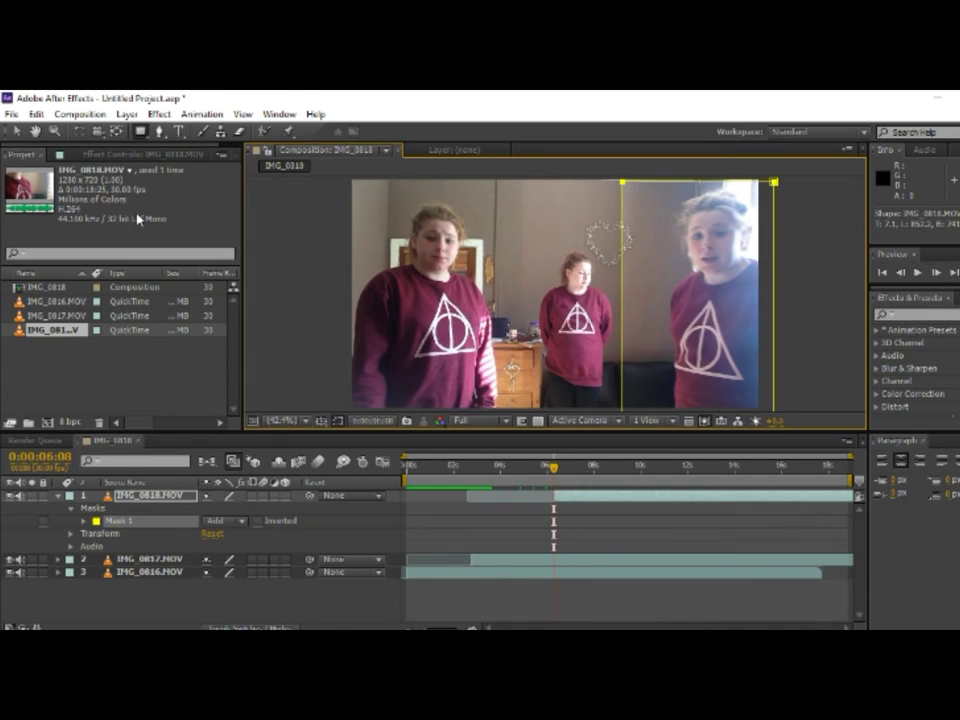
# Step: Adjust IMG_0818.MOV's Mask 1 with free transform, then collapse the layer
pyautogui.click(15, 131)
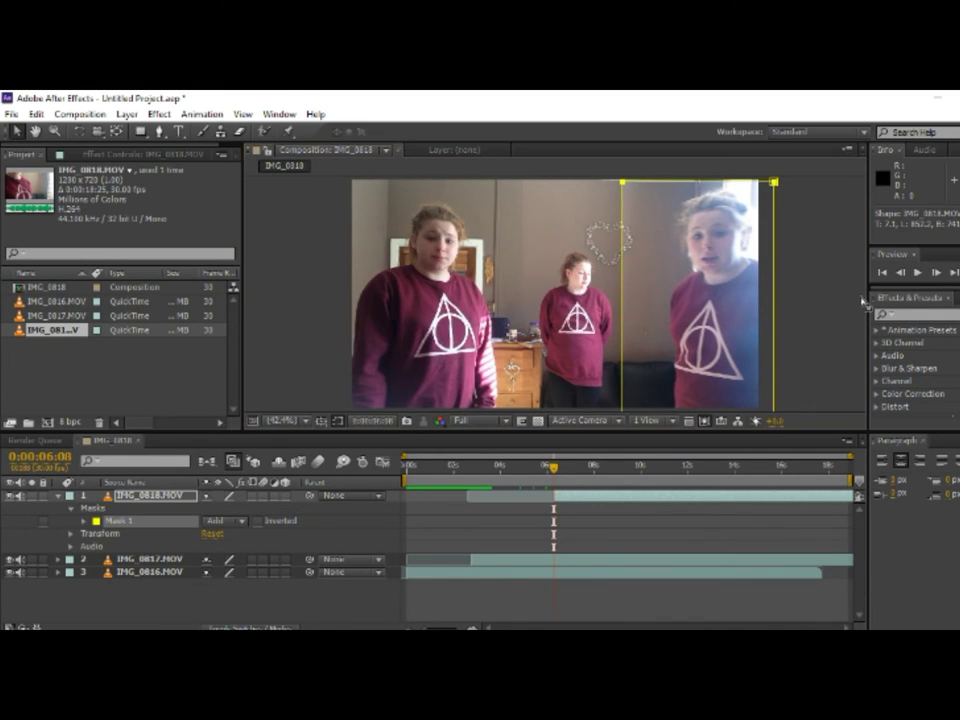
pyautogui.click(799, 272)
pyautogui.click(765, 200)
pyautogui.click(772, 184)
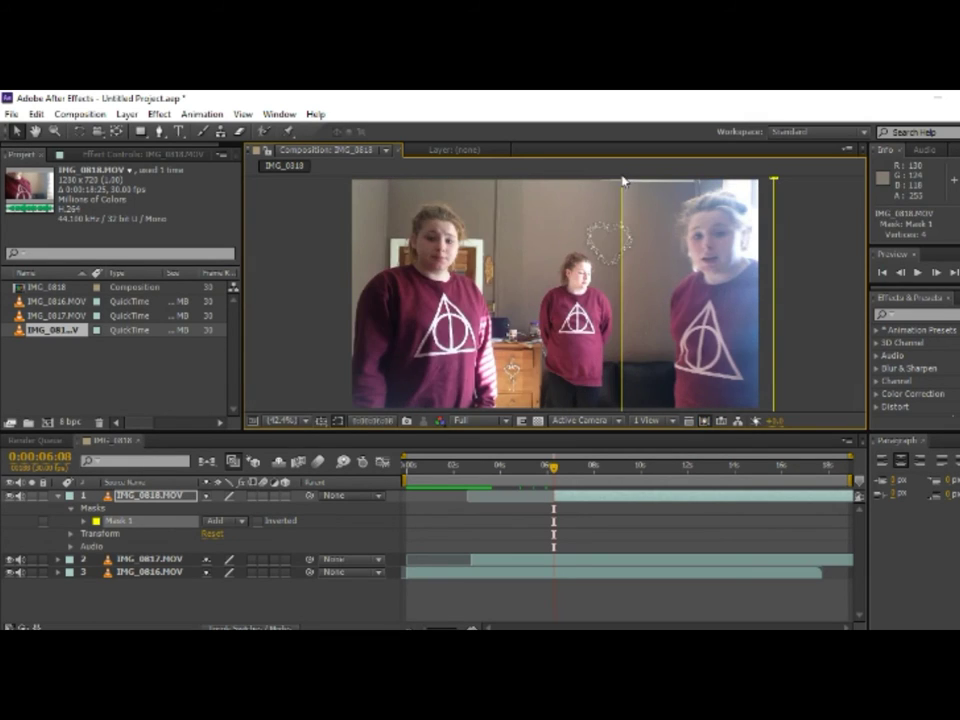
pyautogui.doubleClick(622, 185)
pyautogui.click(799, 383)
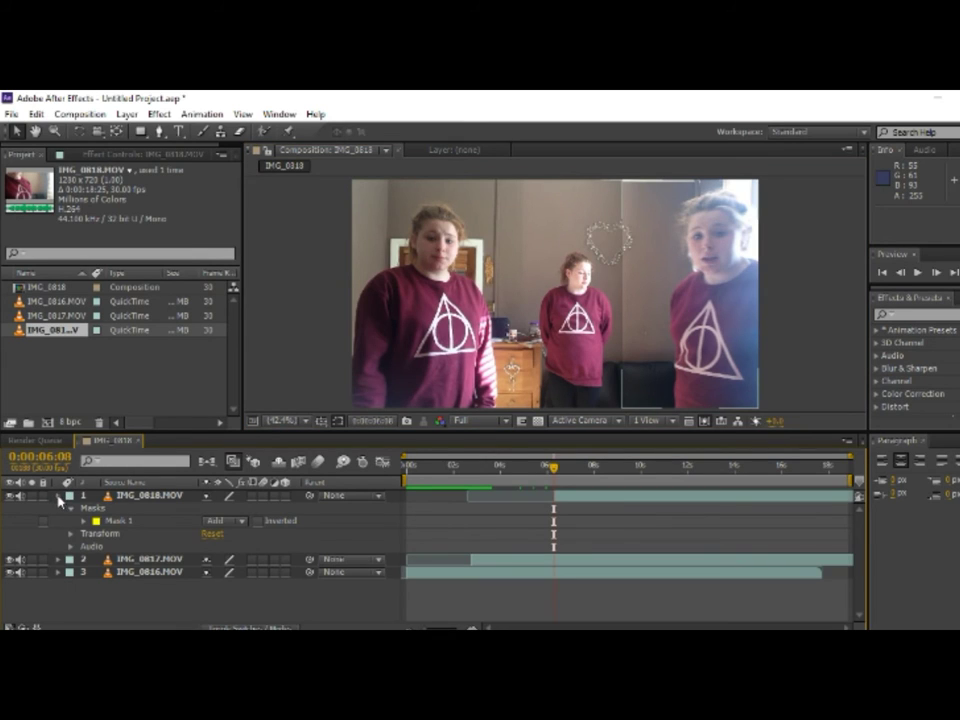
pyautogui.click(58, 495)
pyautogui.click(410, 482)
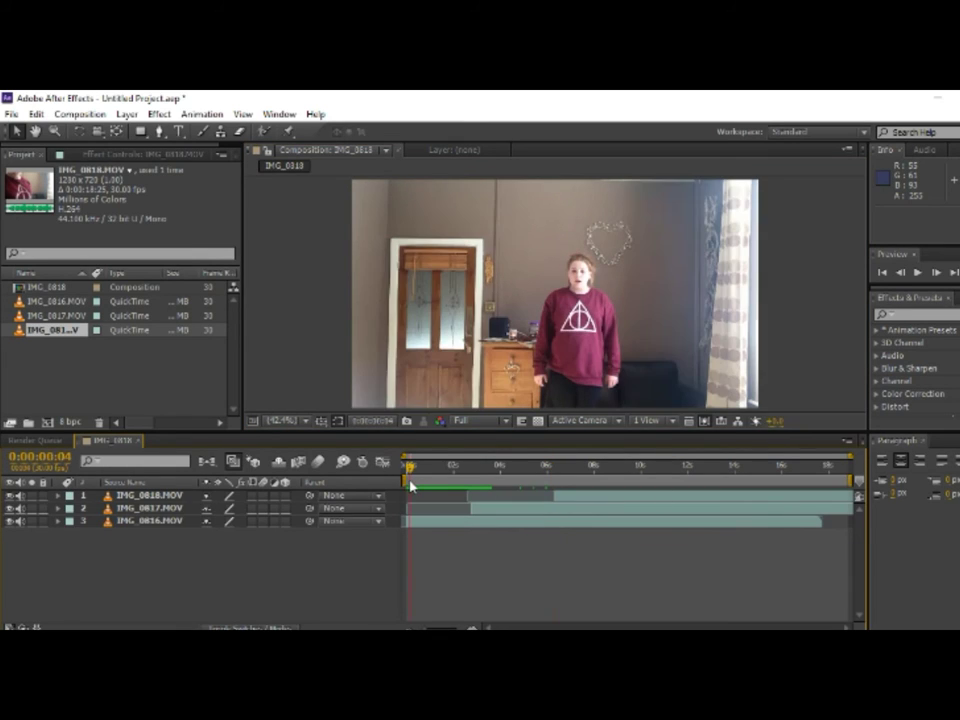
pyautogui.press('KP_0')
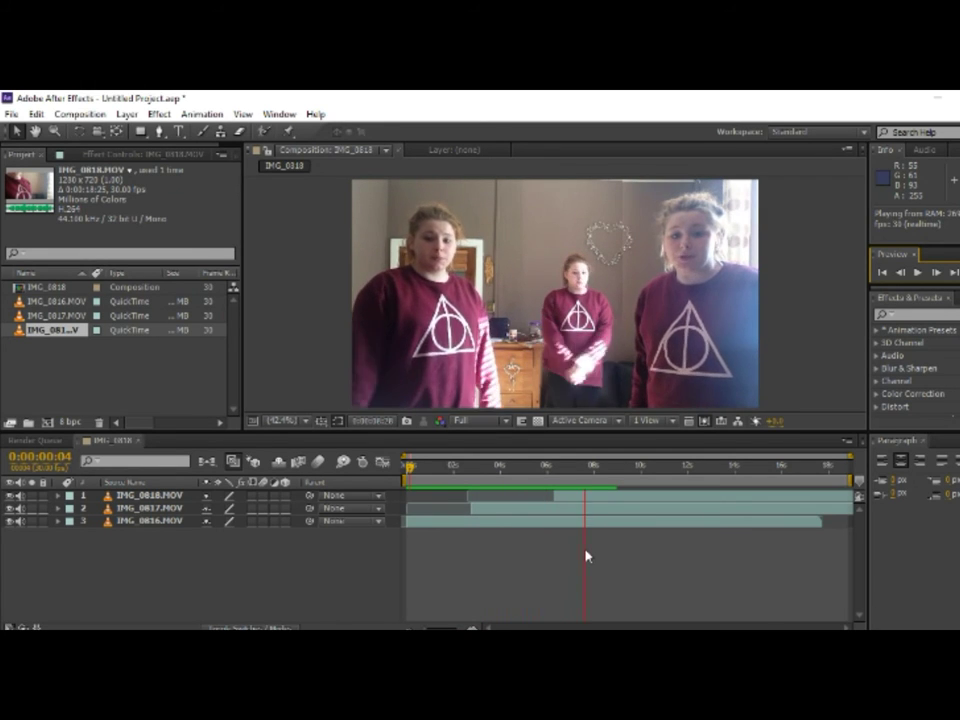
# Step: Nudge IMG_0818.MOV's mask left edge right and IMG_0817.MOV's mask right edge left
pyautogui.press('space')
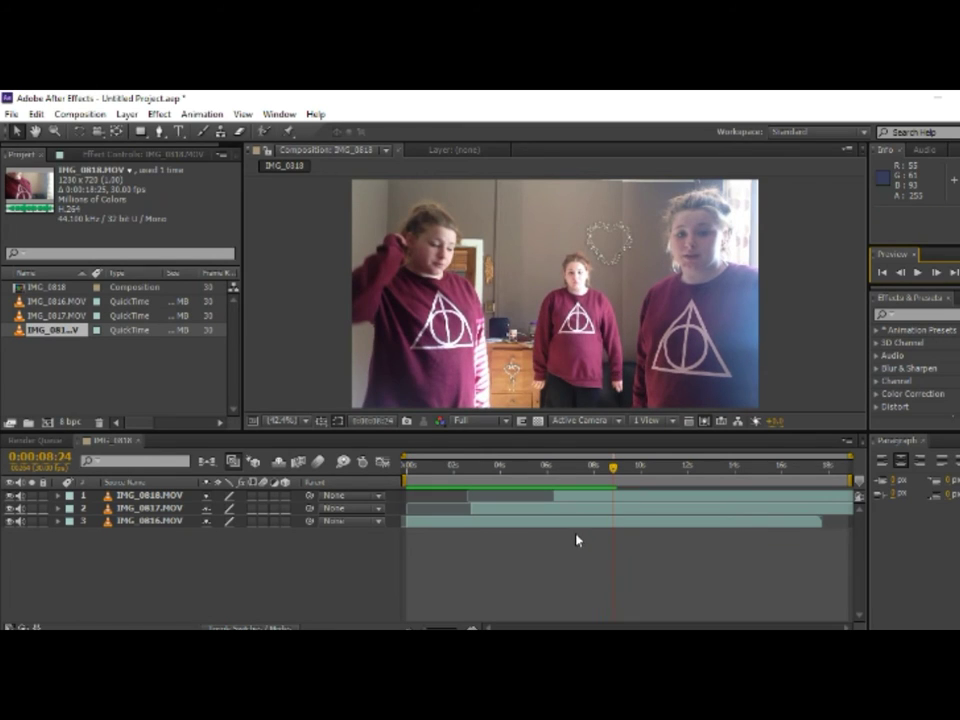
pyautogui.click(567, 499)
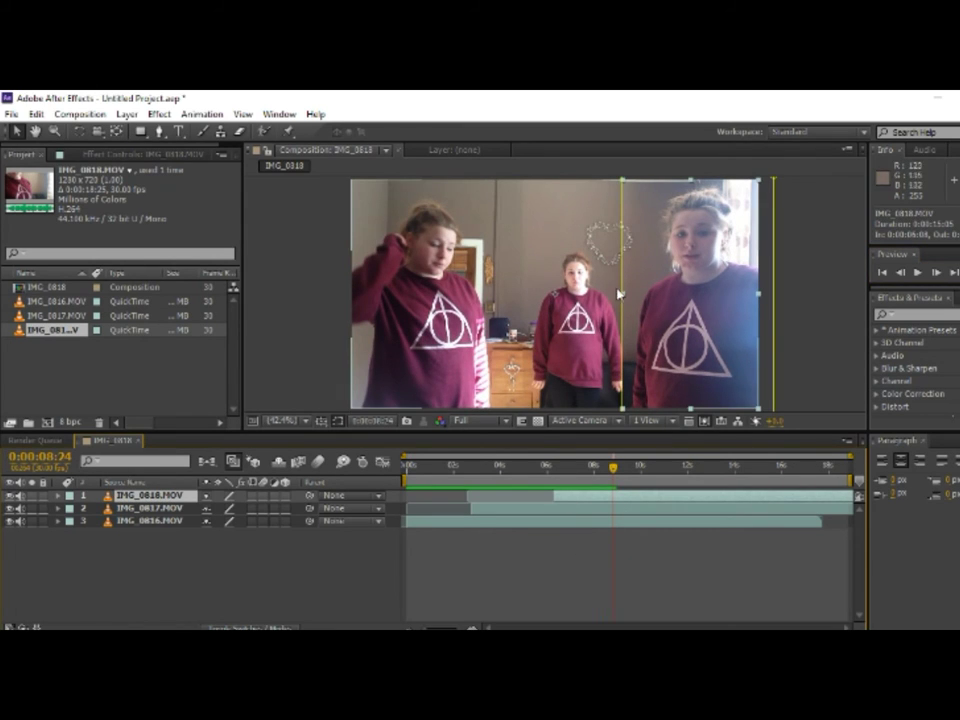
pyautogui.moveTo(624, 297); pyautogui.dragTo(632, 297)
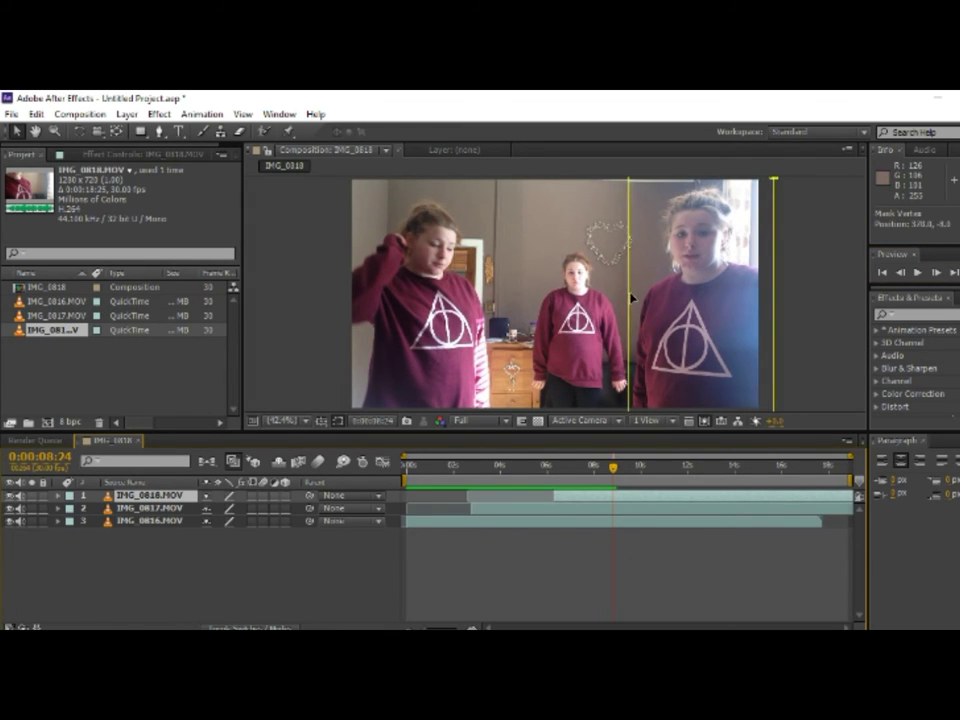
pyautogui.click(567, 509)
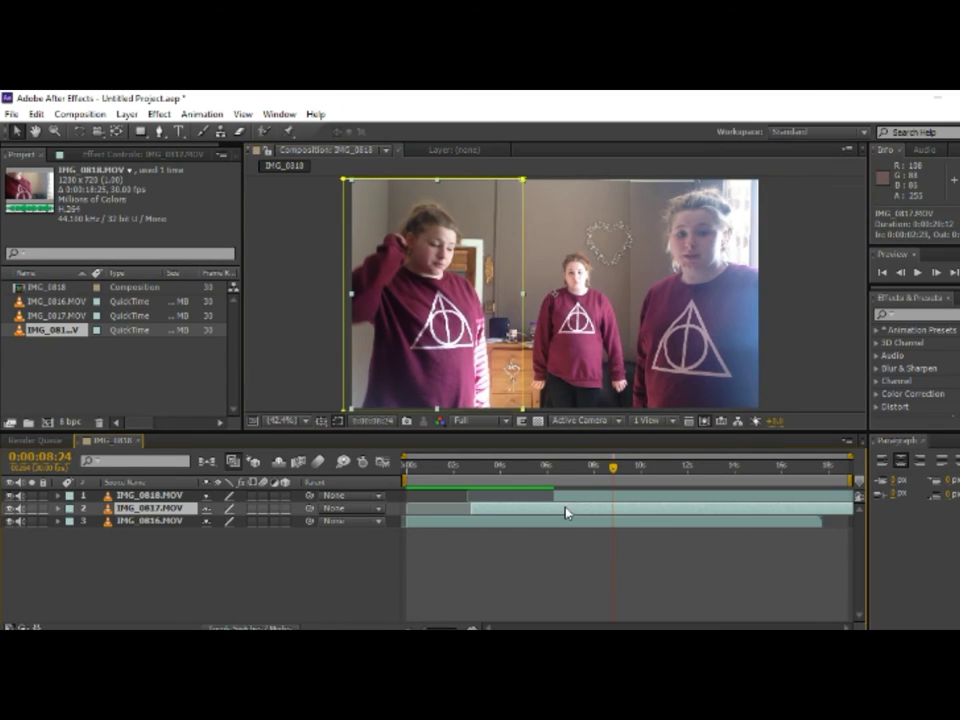
pyautogui.moveTo(523, 298); pyautogui.dragTo(510, 300)
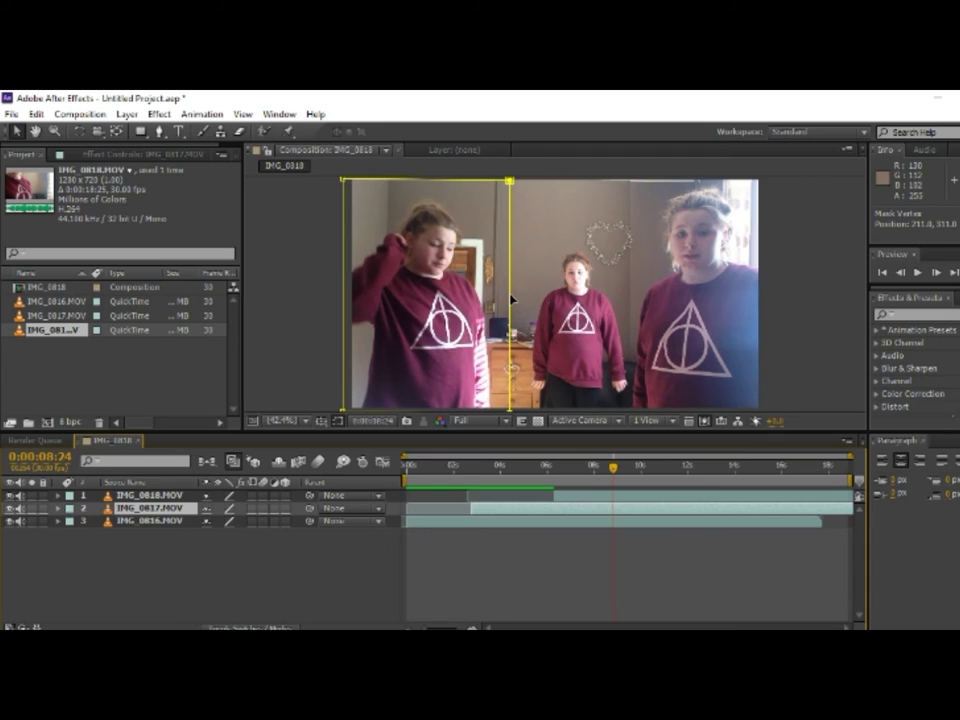
pyautogui.moveTo(510, 299); pyautogui.dragTo(511, 299)
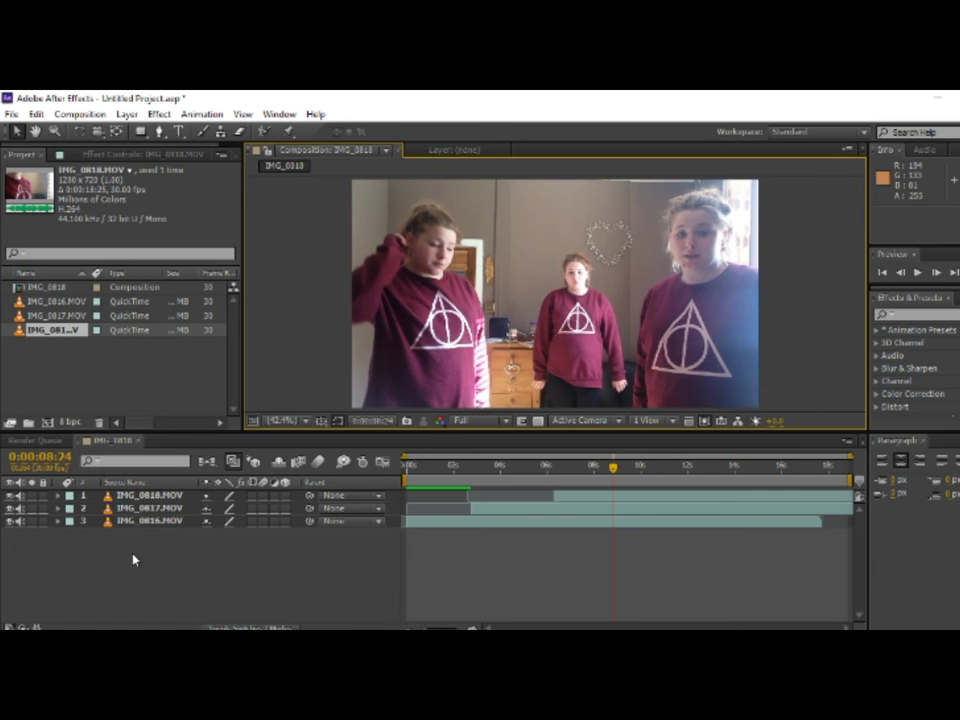
# Step: Feather the edge of IMG_0818.MOV's Mask 1
pyautogui.click(58, 495)
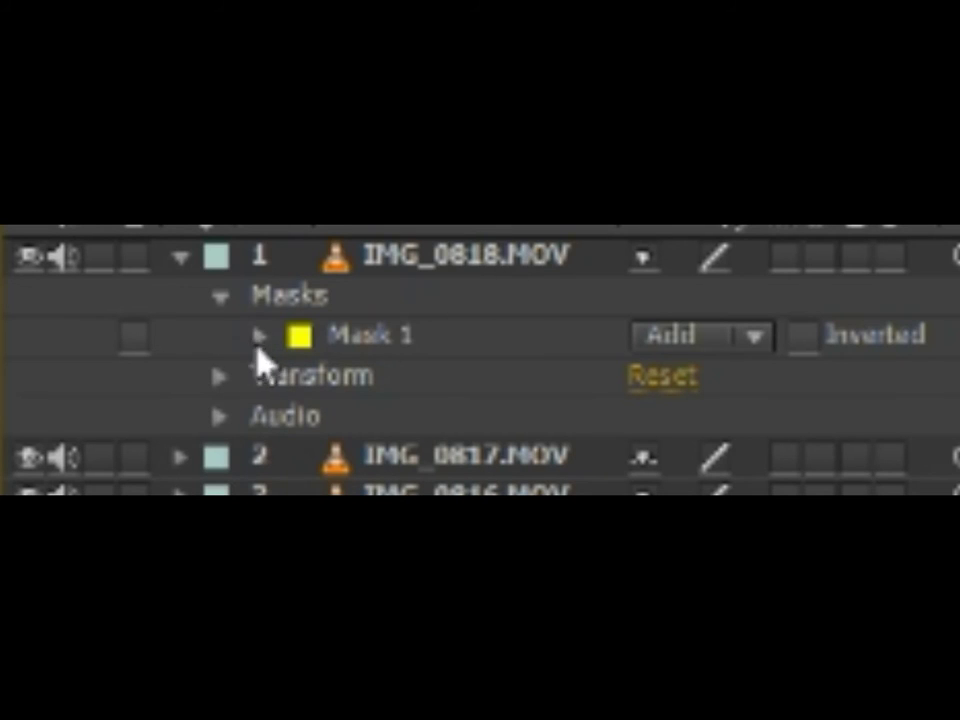
pyautogui.click(83, 524)
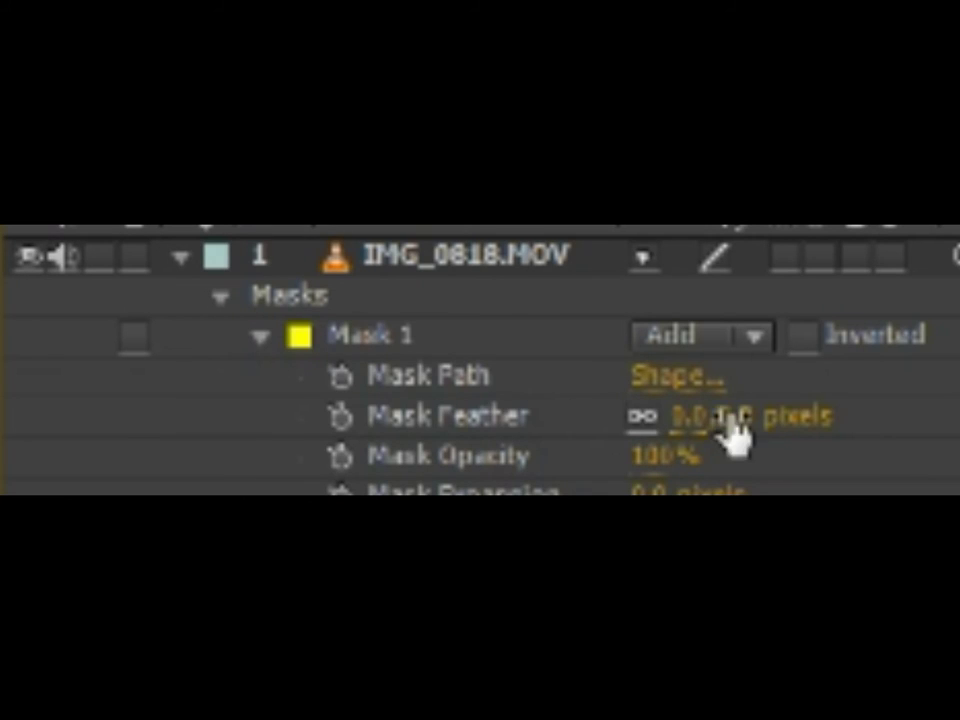
pyautogui.moveTo(726, 418); pyautogui.dragTo(746, 418)
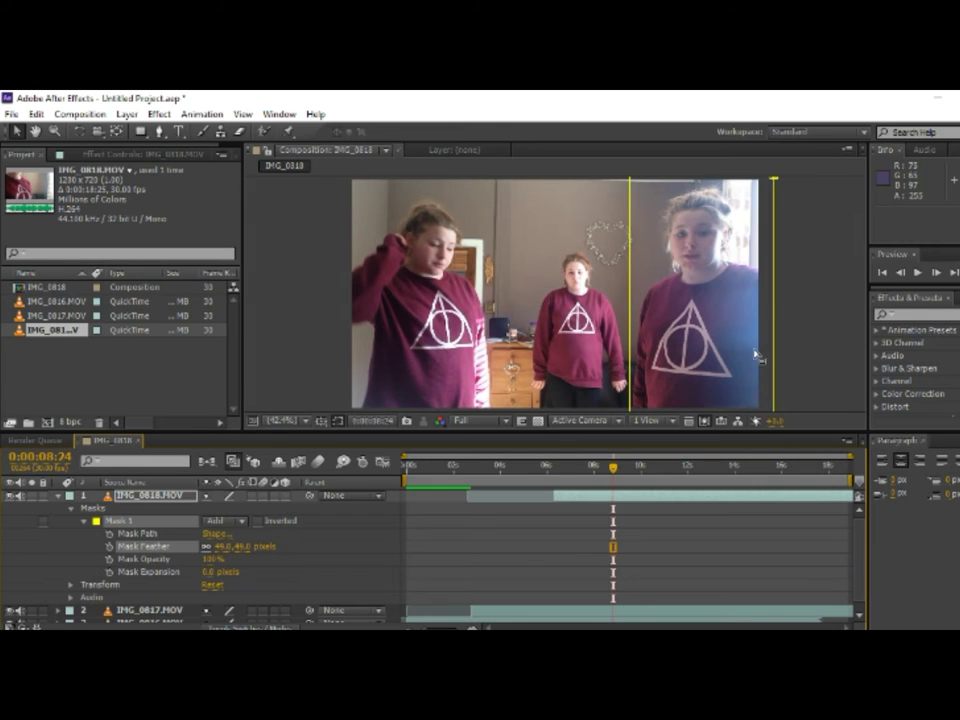
pyautogui.click(803, 281)
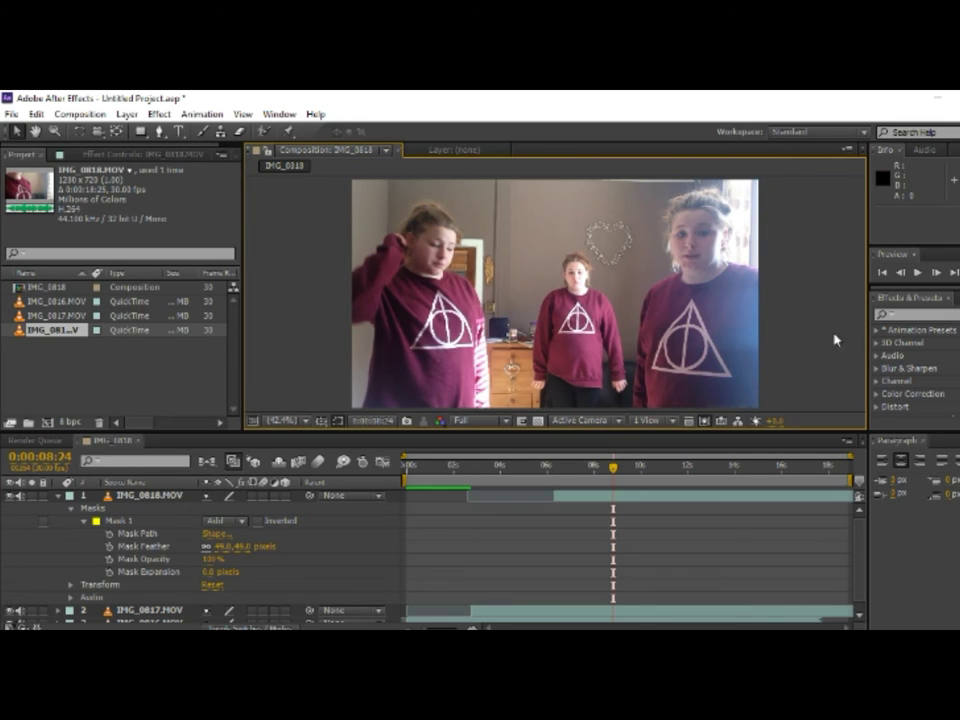
pyautogui.click(69, 509)
# Step: Feather IMG_0817.MOV's mask edge to about 74 pixels
pyautogui.click(57, 548)
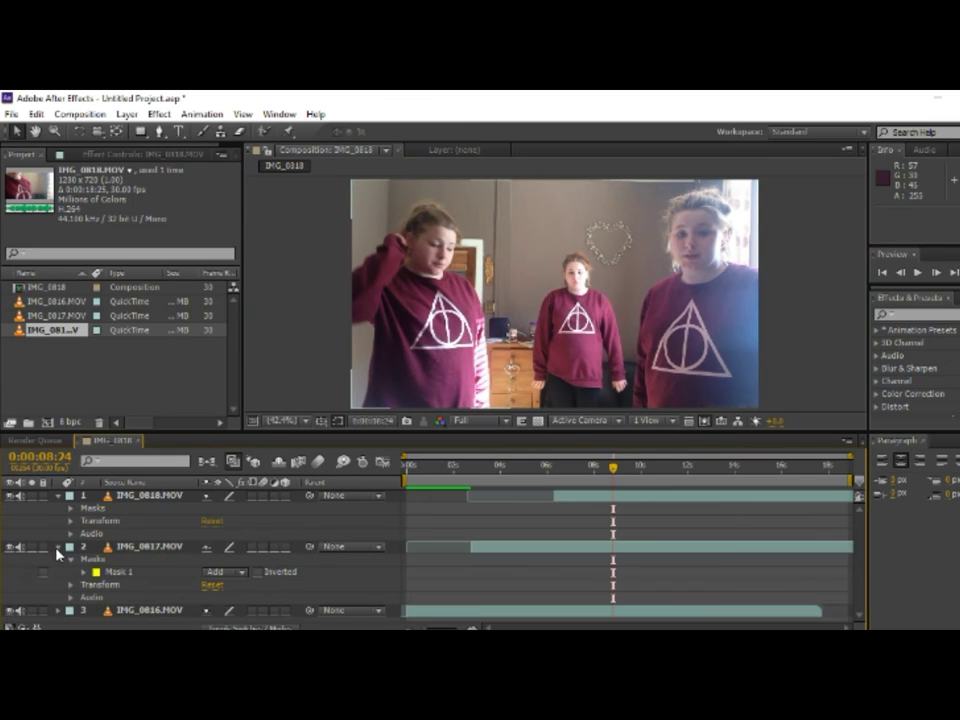
pyautogui.click(85, 573)
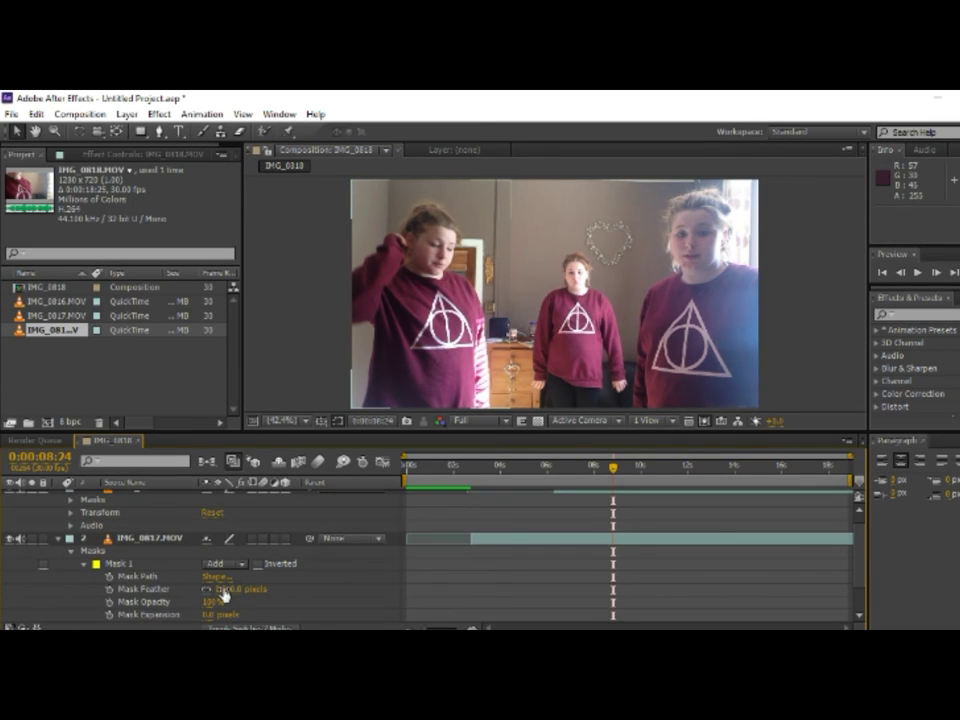
pyautogui.moveTo(226, 589); pyautogui.dragTo(284, 597)
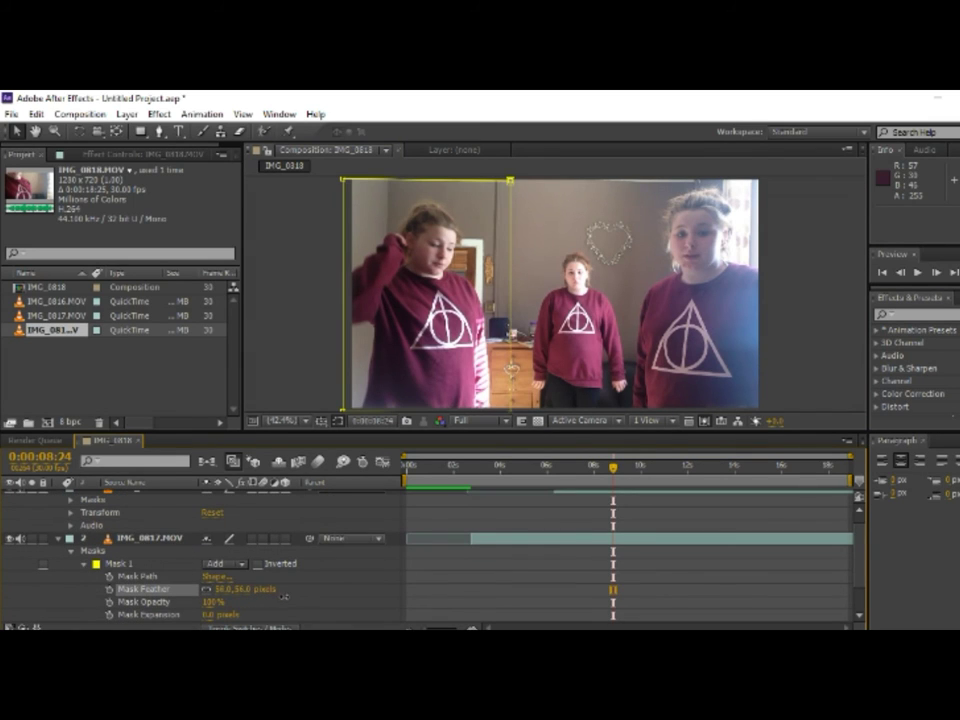
pyautogui.click(290, 386)
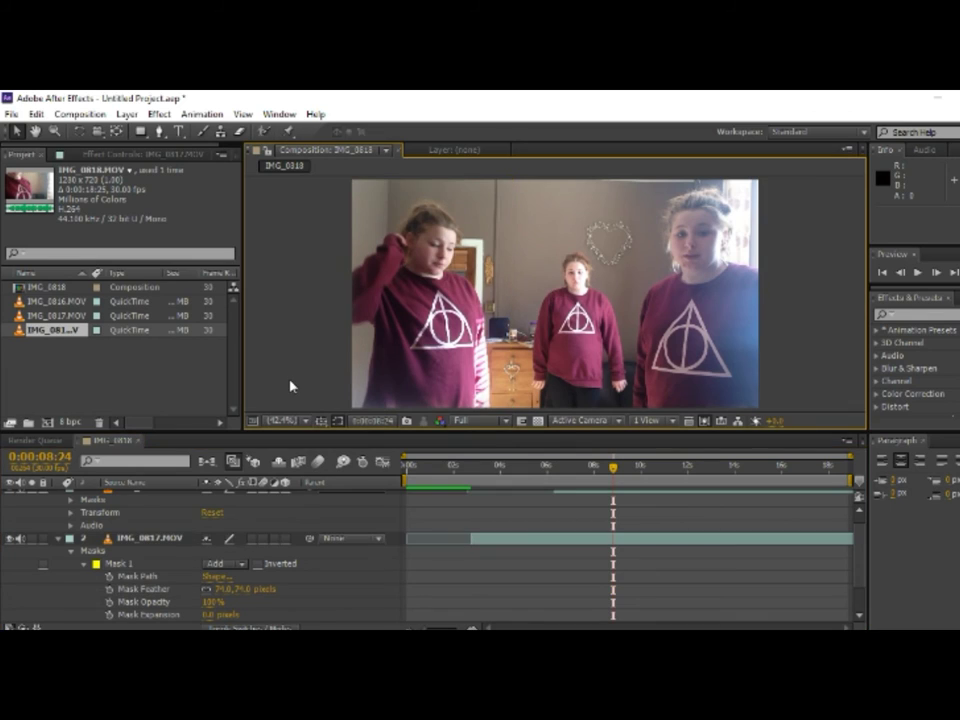
pyautogui.click(58, 538)
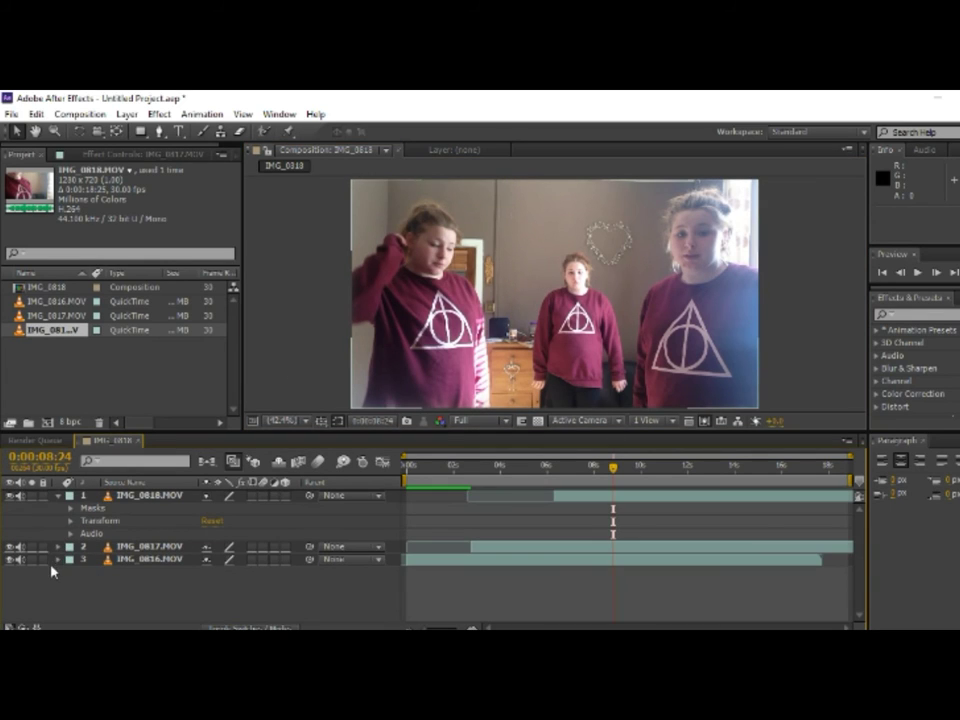
# Step: Feather the IMG_0816.MOV mask edge
pyautogui.click(58, 559)
pyautogui.click(84, 585)
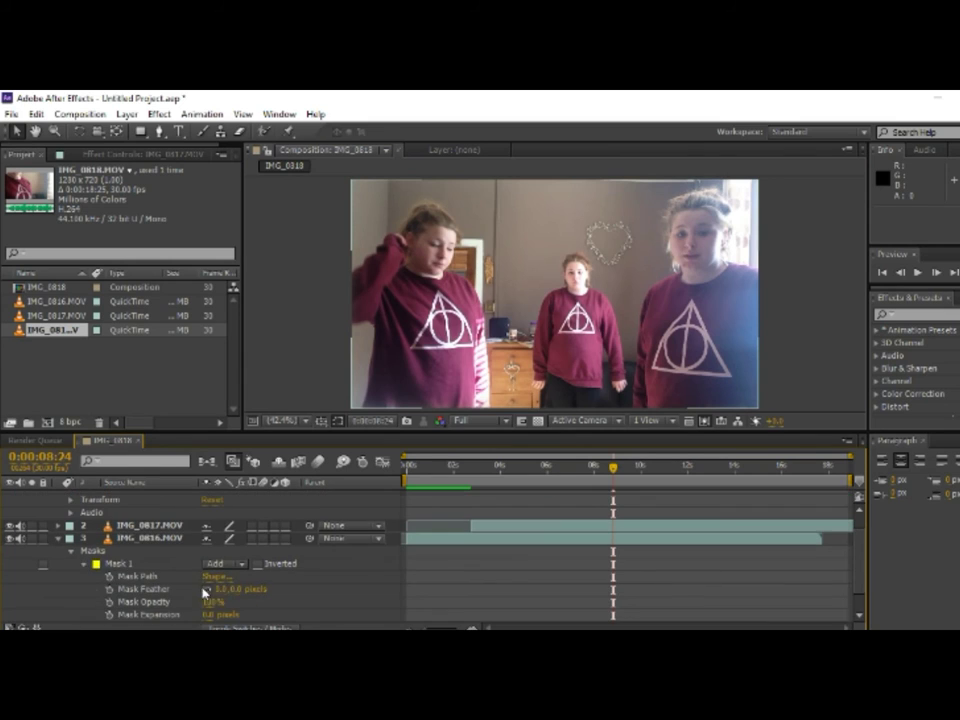
pyautogui.moveTo(230, 589); pyautogui.dragTo(251, 596)
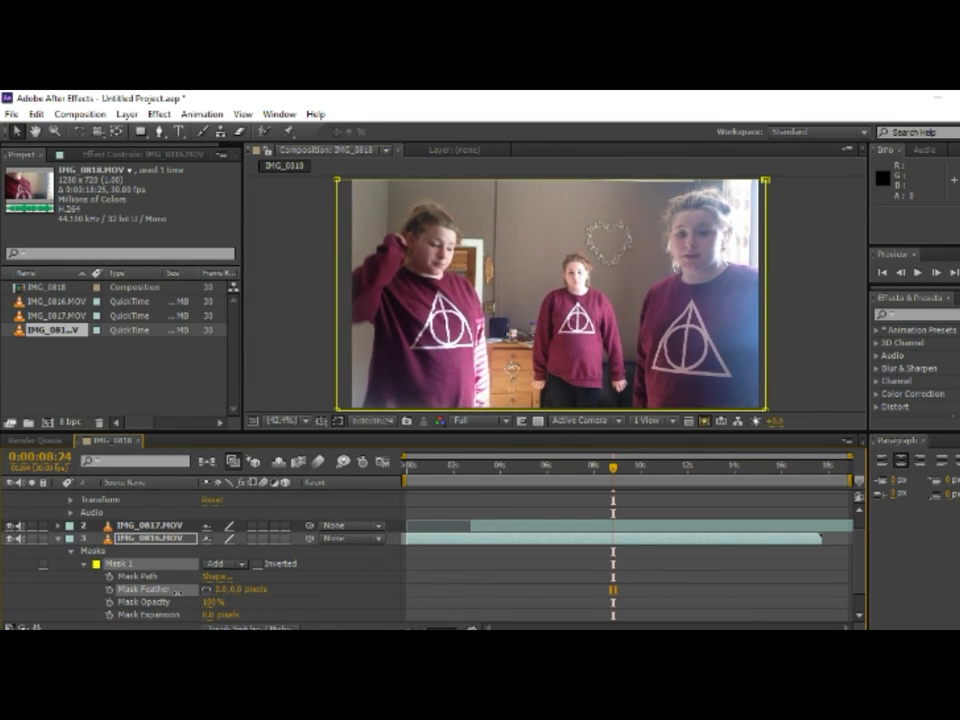
# Step: Undo the IMG_0816.MOV feather and preview the composition toward its end
pyautogui.hotkey('ctrl', 'z')
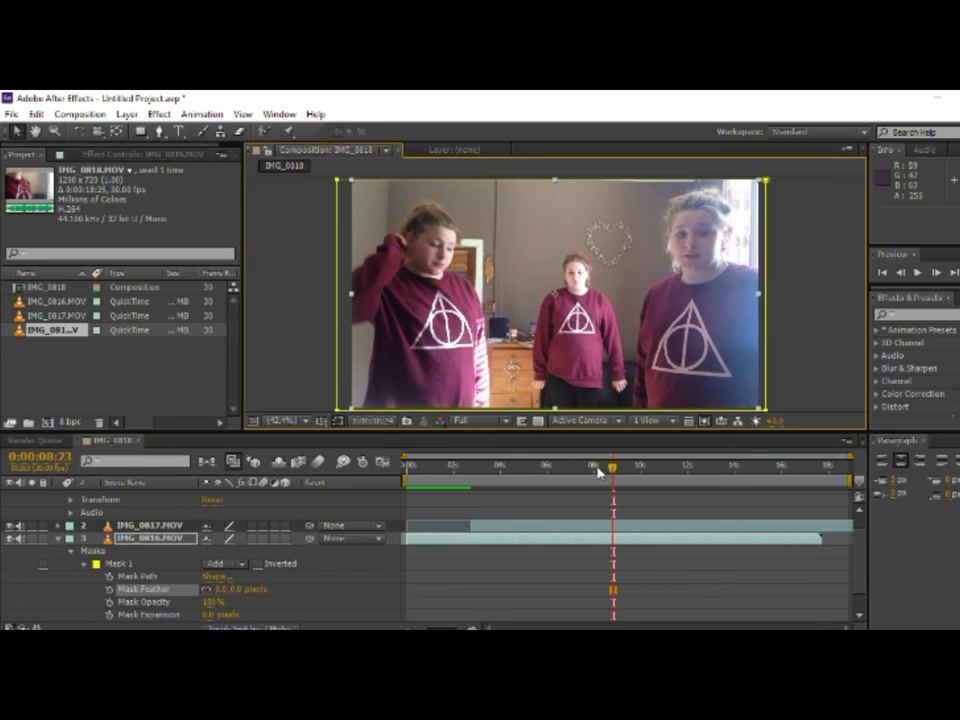
pyautogui.moveTo(612, 467); pyautogui.dragTo(502, 467)
pyautogui.press('KP_0')
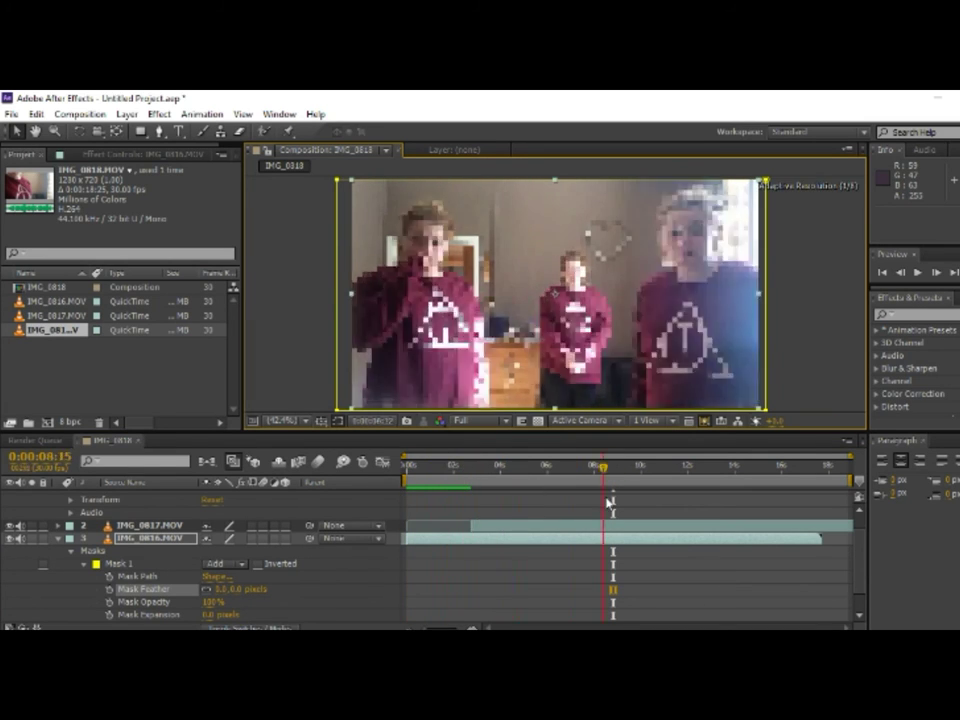
pyautogui.scroll(2, 855, 535)
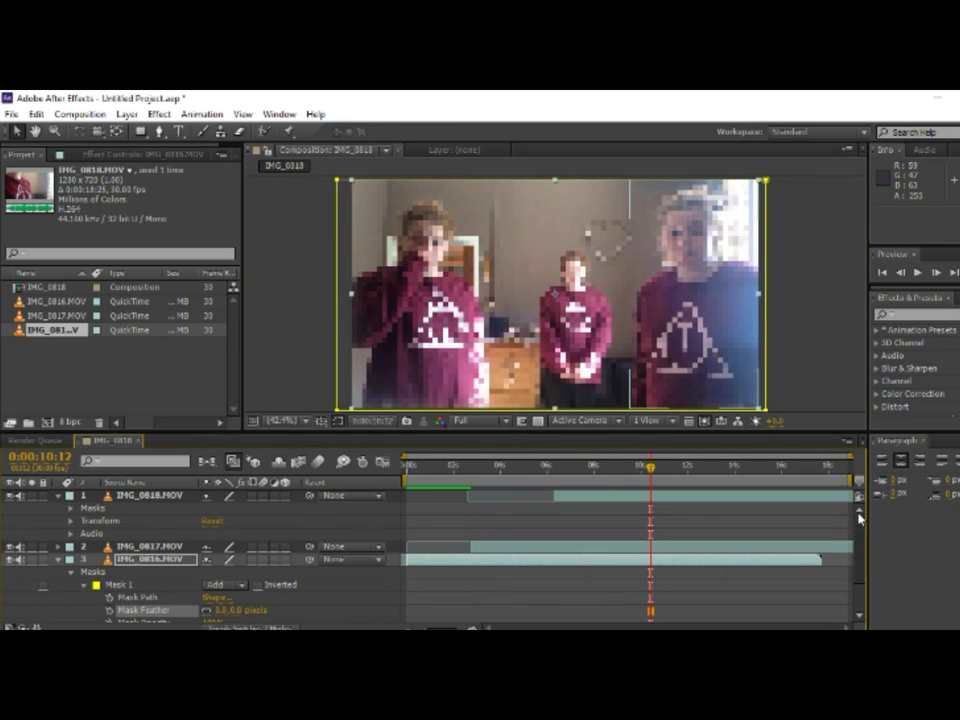
pyautogui.click(651, 470)
pyautogui.moveTo(651, 472); pyautogui.dragTo(716, 481)
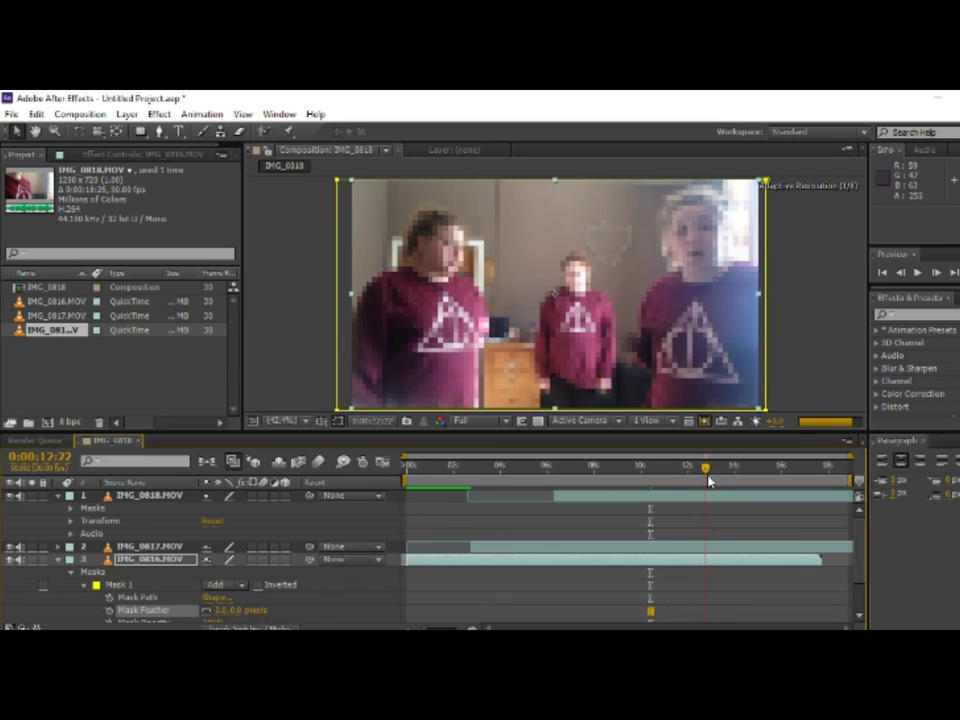
pyautogui.click(782, 488)
pyautogui.click(813, 487)
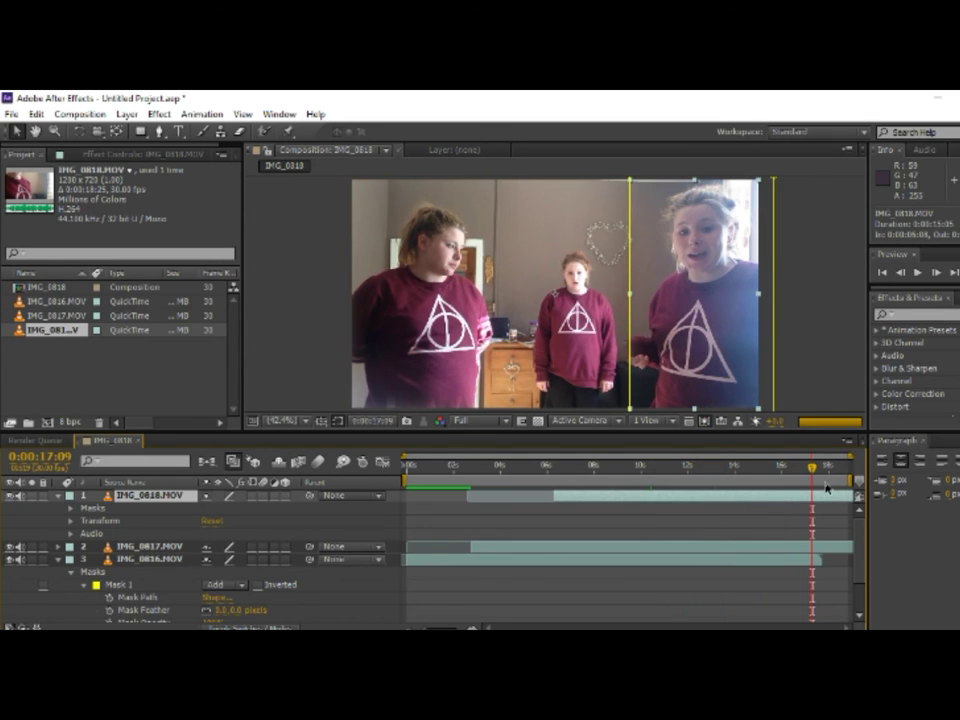
pyautogui.click(829, 479)
pyautogui.moveTo(829, 479); pyautogui.dragTo(794, 476)
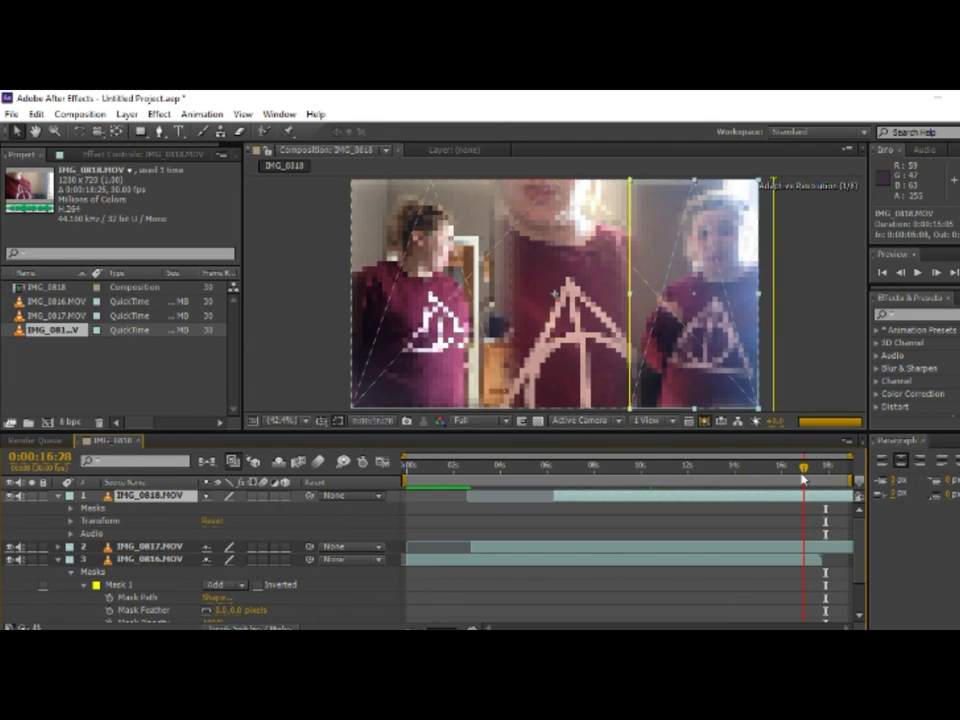
# Step: Trim IMG_0816.MOV's out-point to about 0:00:14:06
pyautogui.click(812, 559)
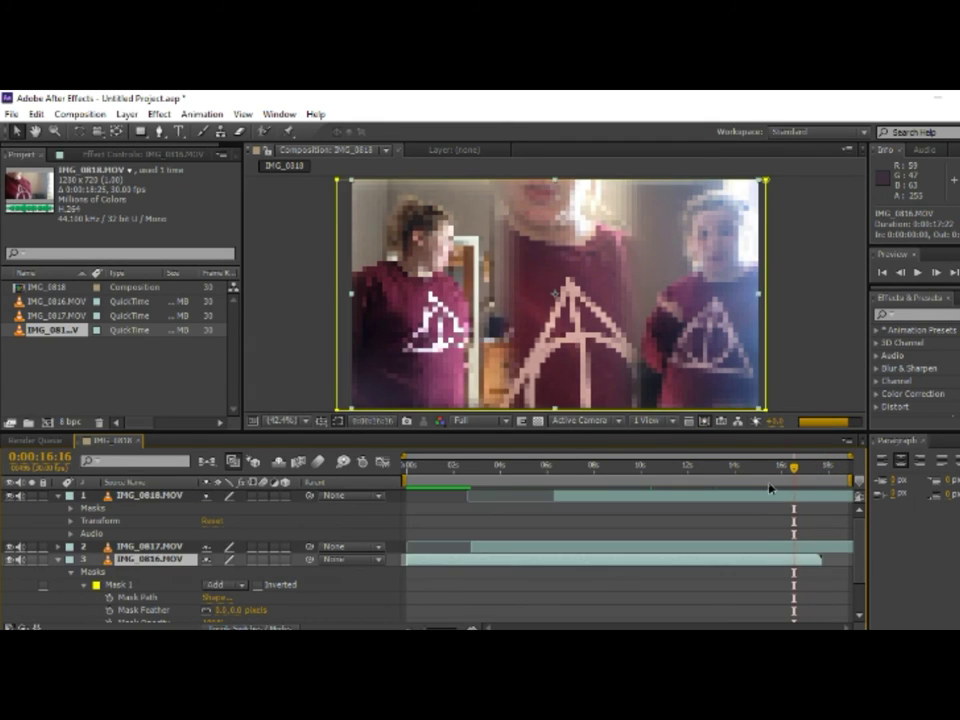
pyautogui.click(737, 476)
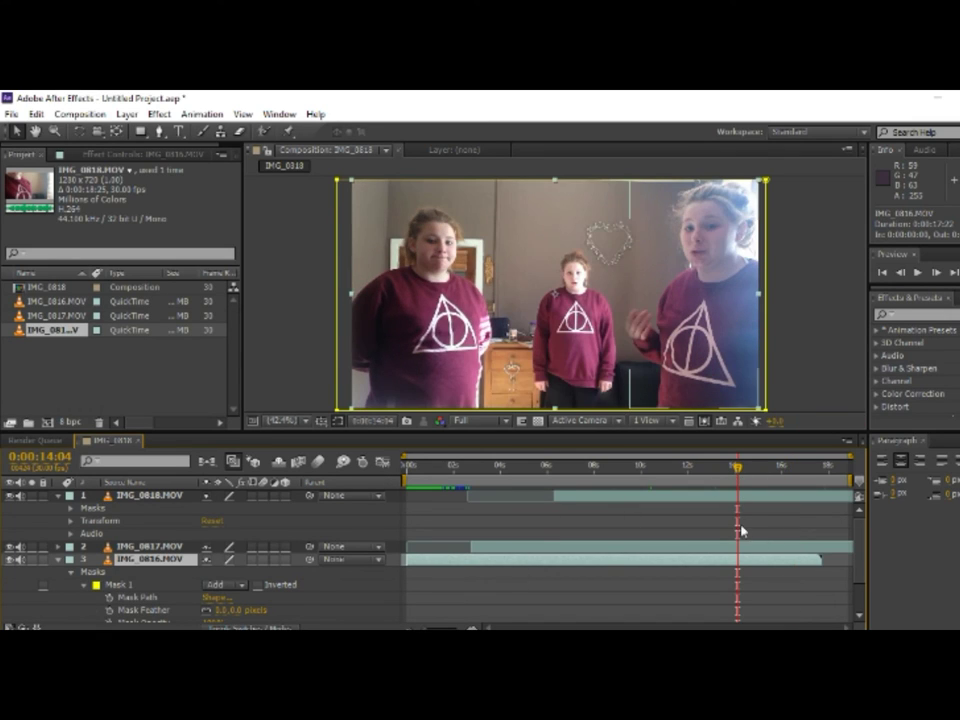
pyautogui.click(748, 476)
pyautogui.click(739, 484)
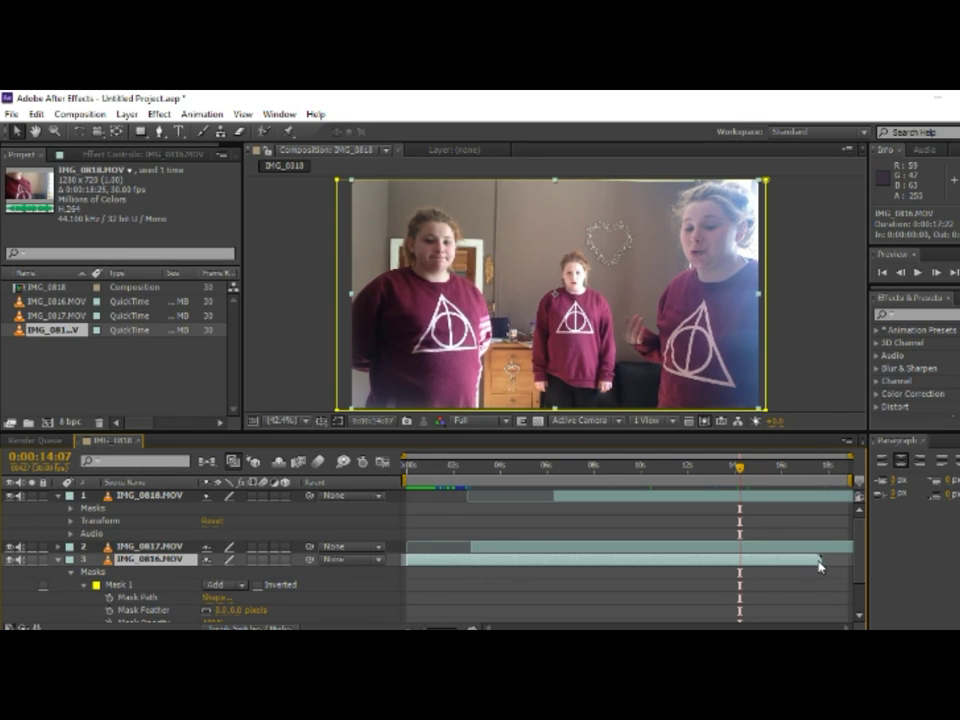
pyautogui.moveTo(819, 559); pyautogui.dragTo(741, 565)
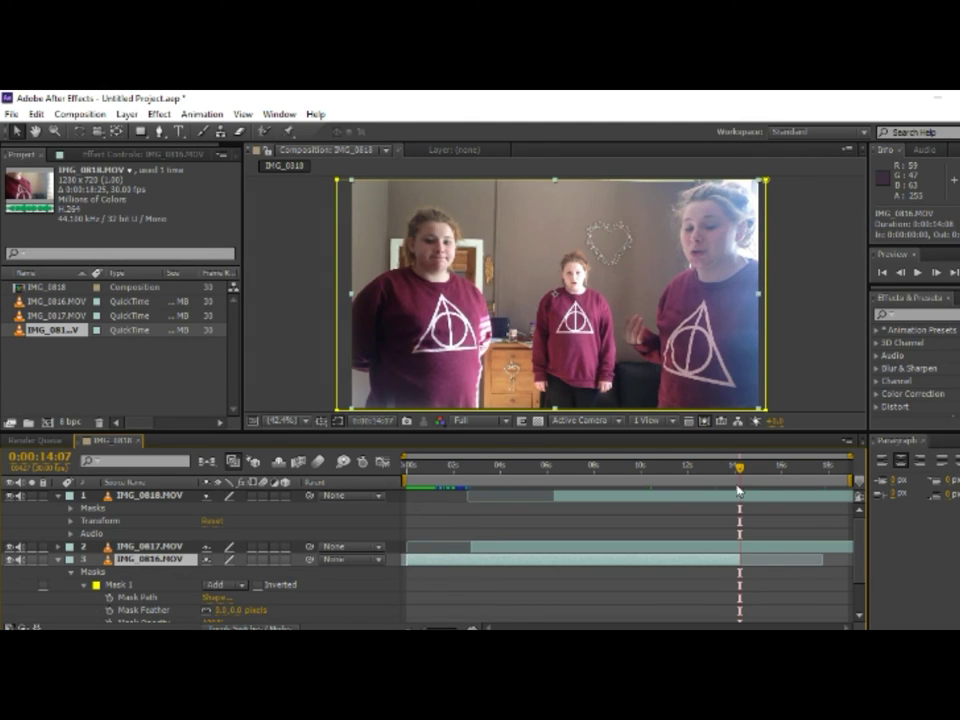
pyautogui.click(740, 476)
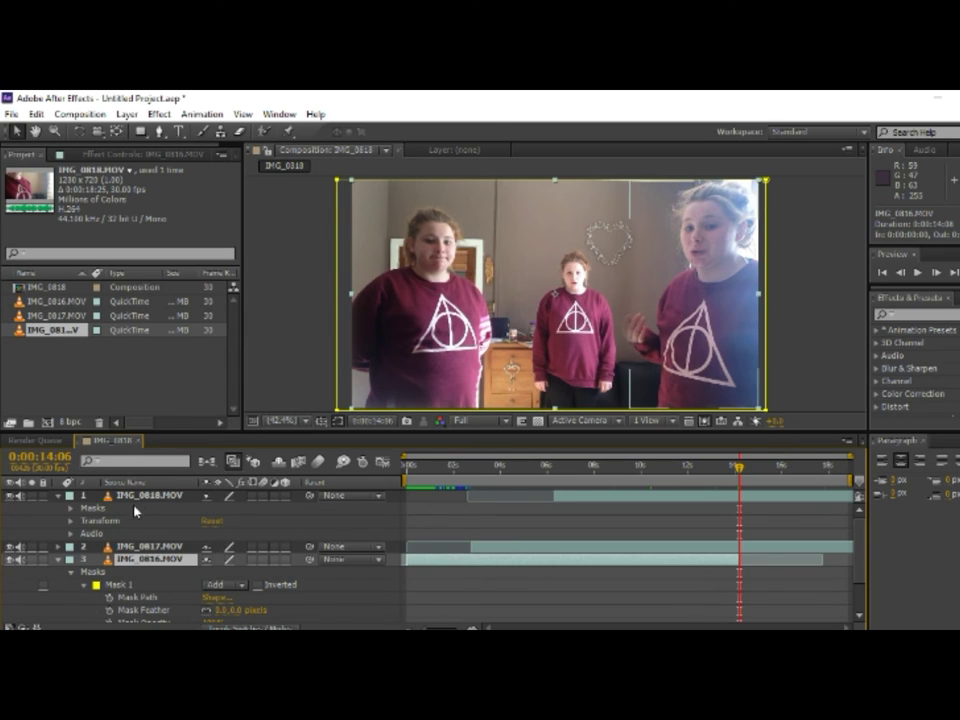
# Step: Add a second IMG_0816.MOV copy to the composition below the other layers
pyautogui.click(60, 561)
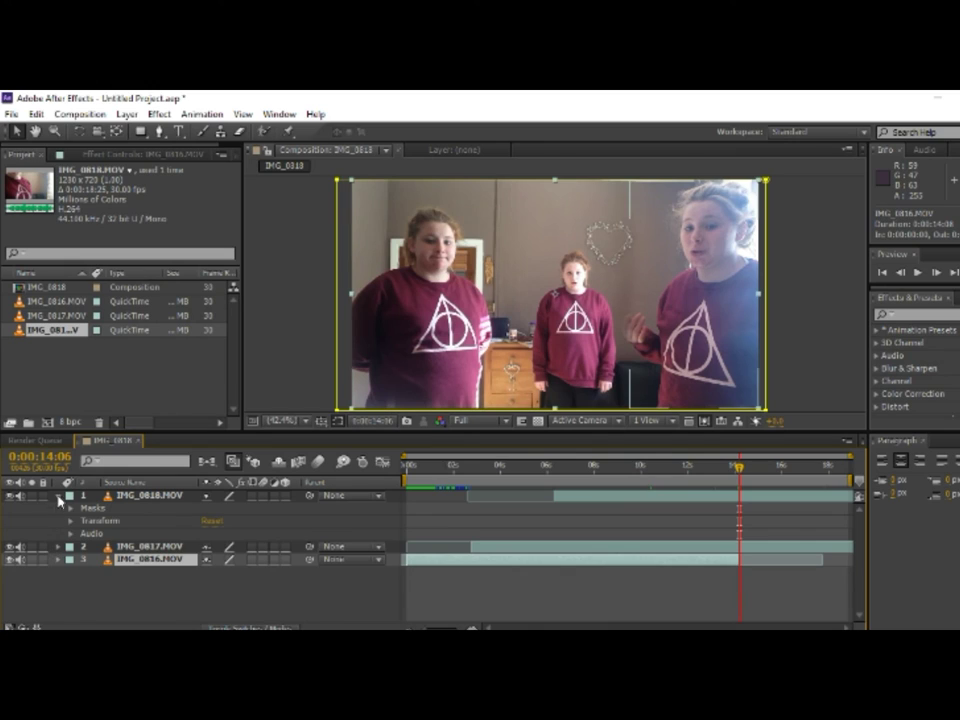
pyautogui.click(58, 497)
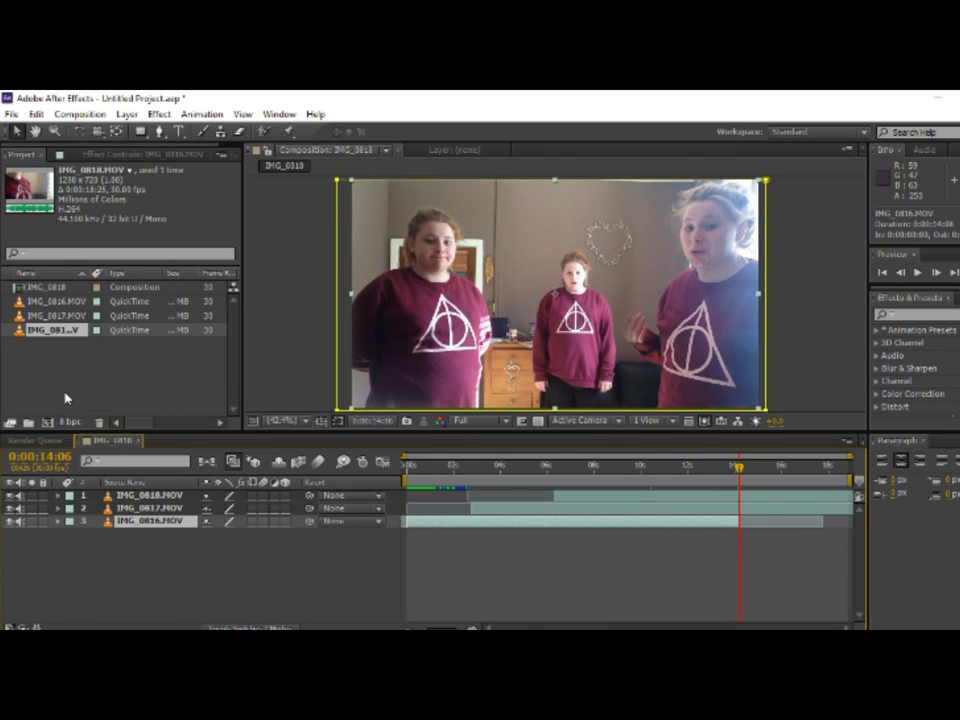
pyautogui.click(60, 301)
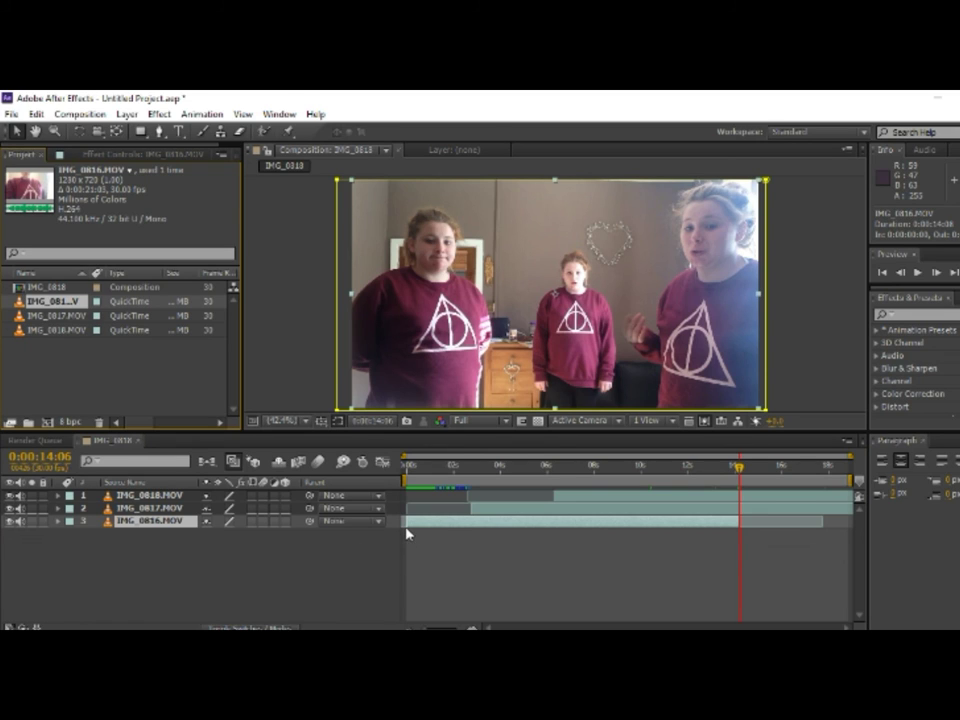
pyautogui.moveTo(65, 301); pyautogui.dragTo(299, 545)
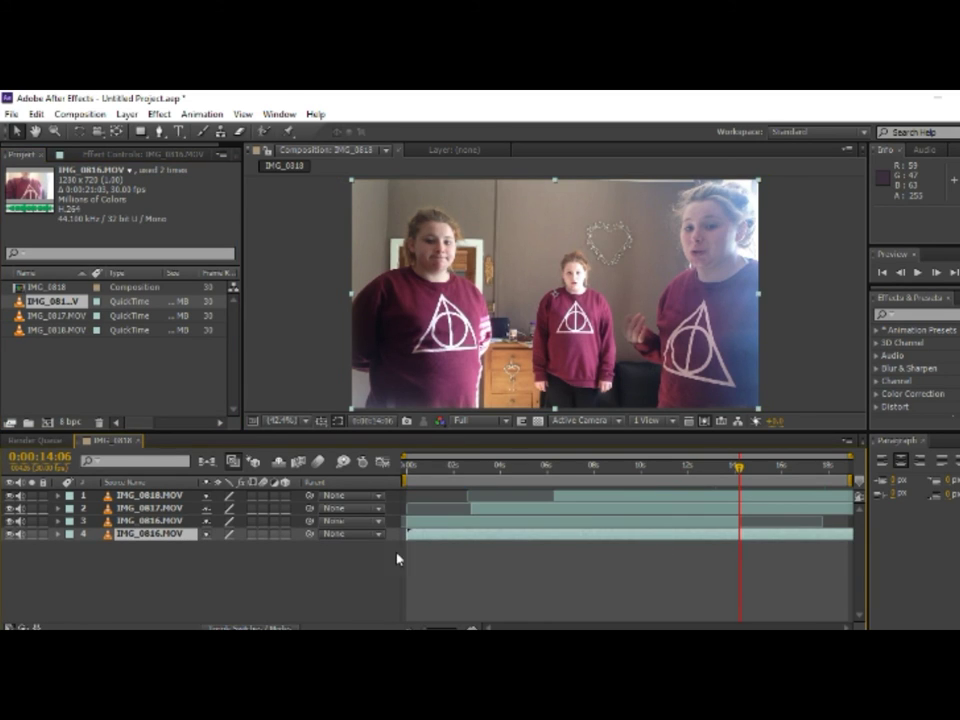
# Step: Trim and slide the new IMG_0816.MOV copy to start around 14 seconds
pyautogui.moveTo(404, 533)
pyautogui.mouseDown()
pyautogui.moveTo(742, 540)
pyautogui.moveTo(733, 543)
pyautogui.mouseUp()
pyautogui.moveTo(740, 466); pyautogui.dragTo(818, 477)
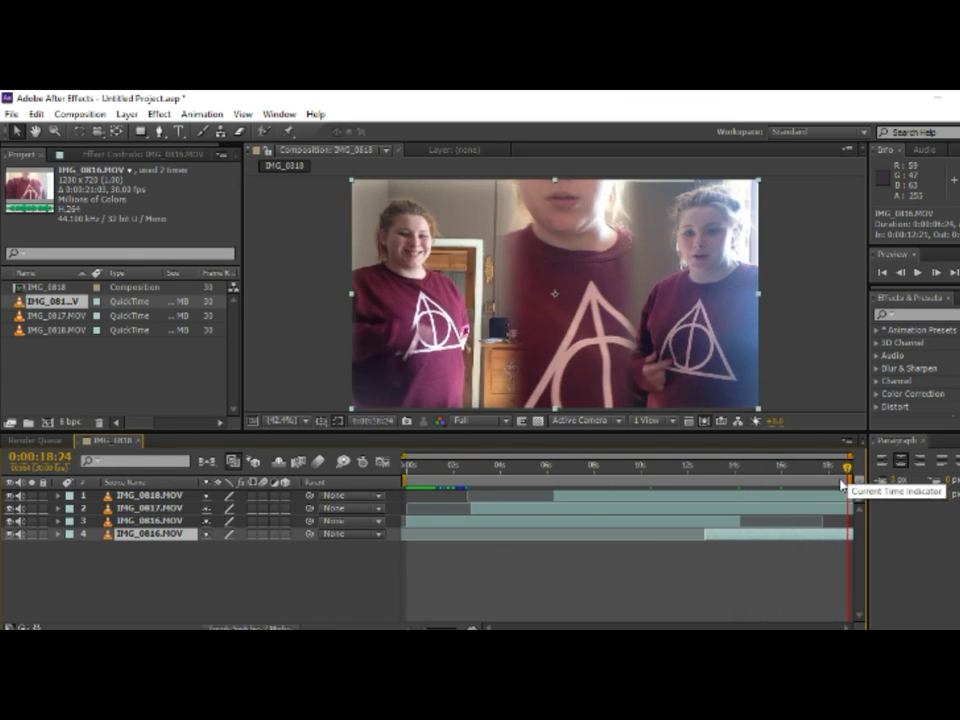
pyautogui.moveTo(707, 535)
pyautogui.mouseDown()
pyautogui.moveTo(767, 536)
pyautogui.moveTo(733, 484)
pyautogui.moveTo(838, 484)
pyautogui.mouseUp()
# Step: Collapse IMG_0816.MOV's mask settings, add IMG_0818 to the render queue, and minimize After Effects
pyautogui.click(167, 513)
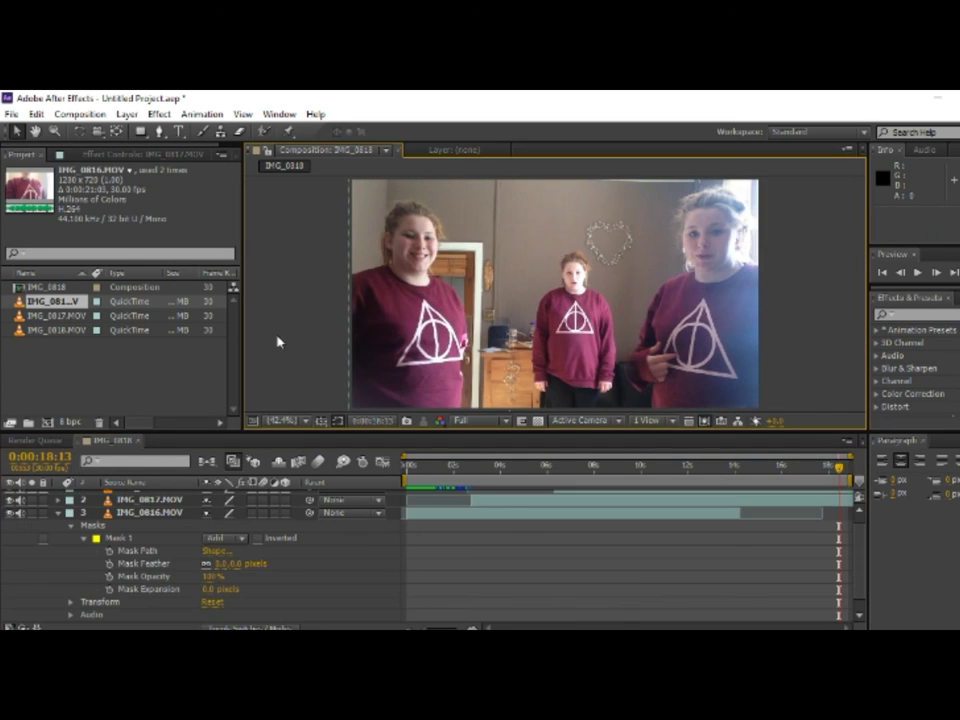
pyautogui.click(57, 512)
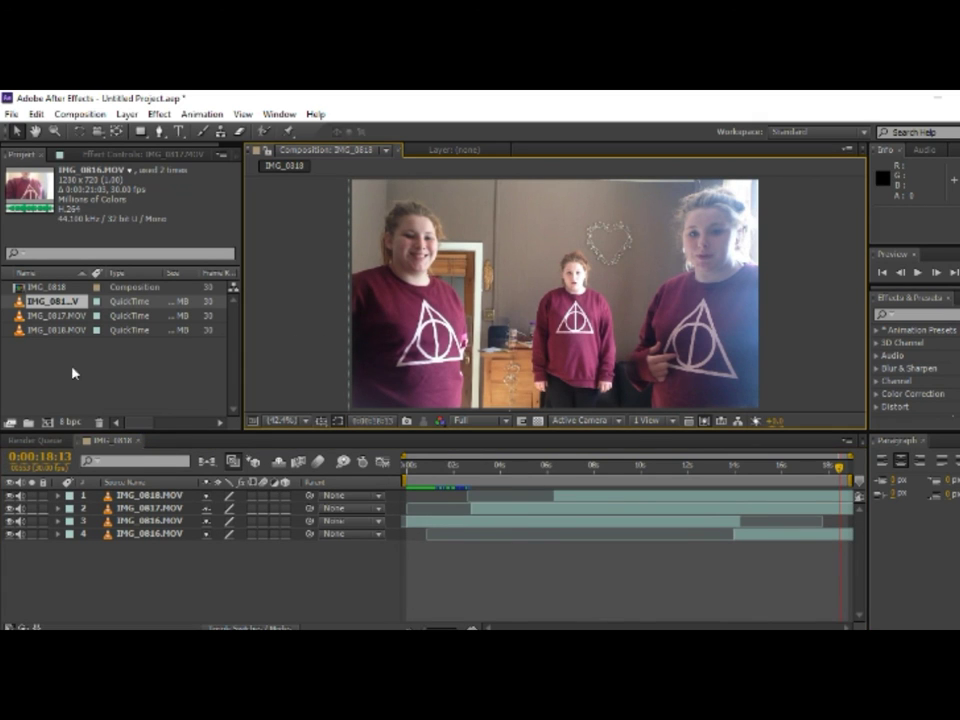
pyautogui.click(76, 115)
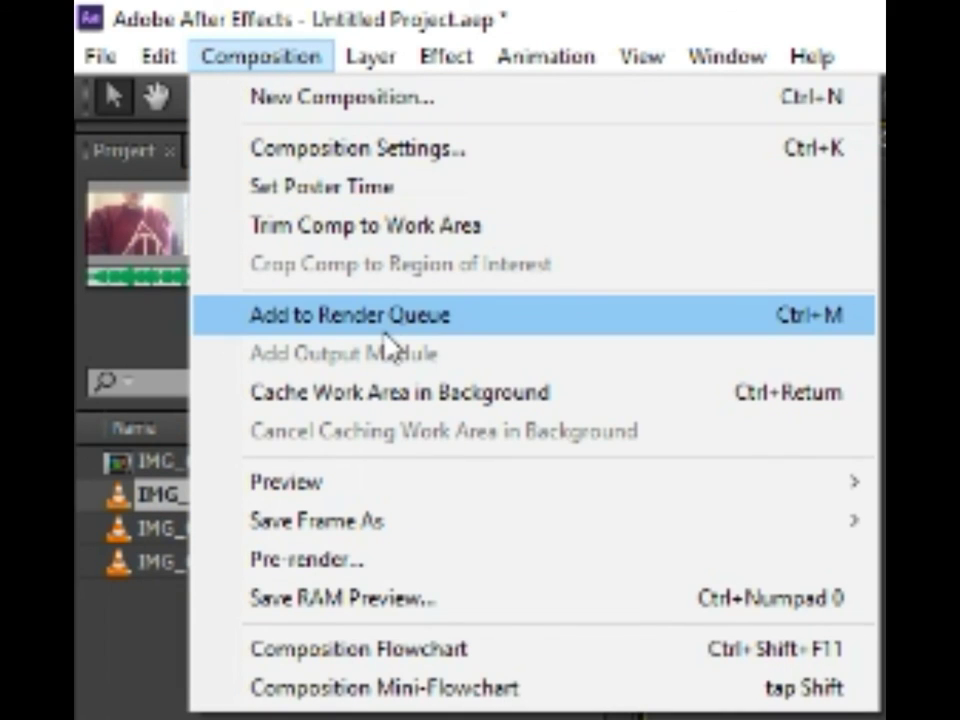
pyautogui.click(412, 316)
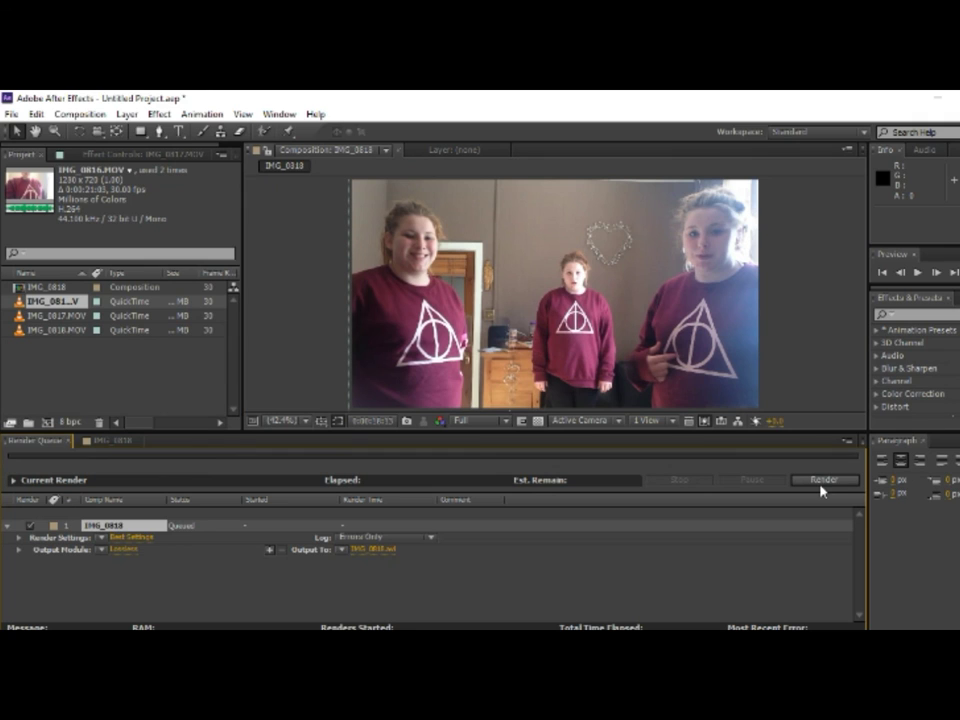
pyautogui.click(936, 97)
# Step: Minimize the other open window to clear the desktop
pyautogui.click(665, 243)
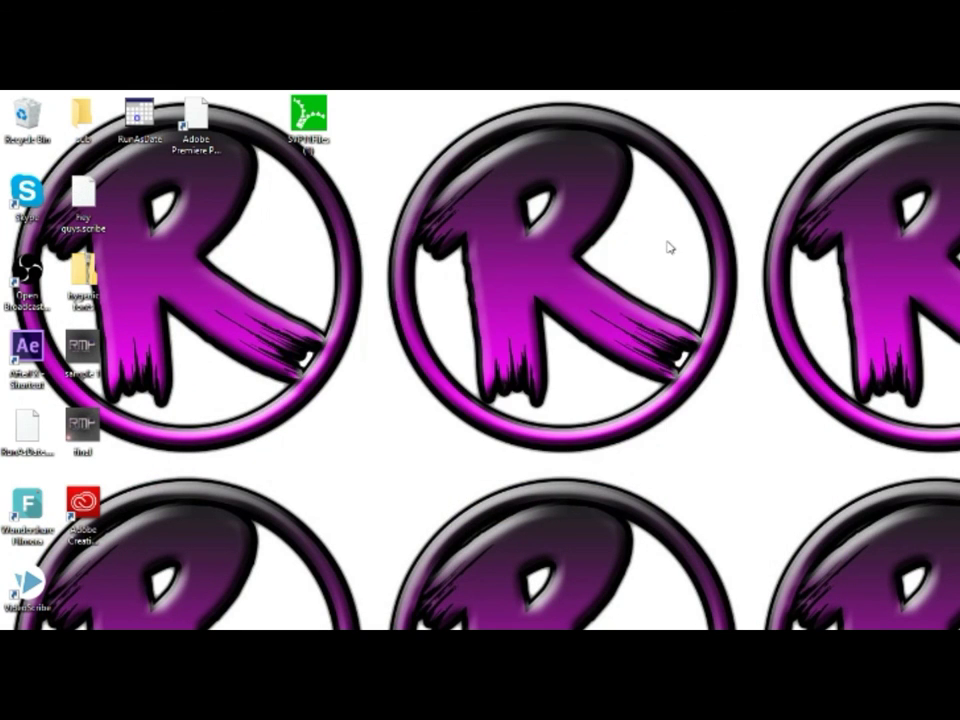